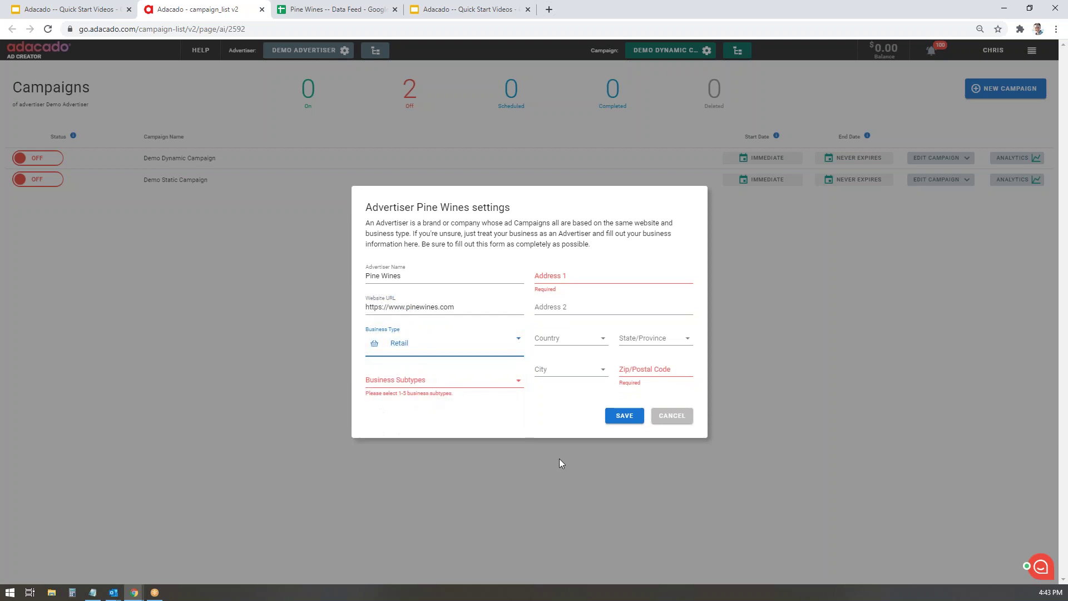
- Set the Pine Wines advertiser's business subtype to Alcohol and enter its street address as Address 1
{"action": "left_click", "coordinate": [521, 384]}
{"action": "left_click", "coordinate": [377, 424]}
{"action": "left_click", "coordinate": [613, 277]}
{"action": "type", "text": "123 Redwo"}
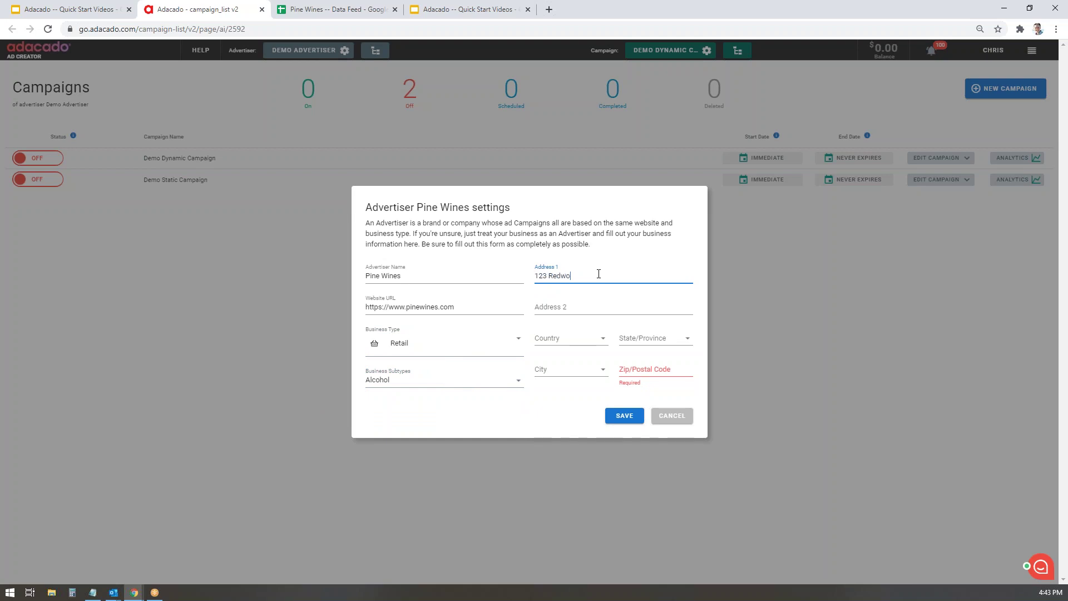
{"action": "type", "text": "od Rd."}
- Complete the advertiser's location with country United States, state California, city Napa and its postal code, and save the settings
{"action": "left_click", "coordinate": [594, 337]}
{"action": "left_click", "coordinate": [573, 382]}
{"action": "left_click", "coordinate": [642, 337]}
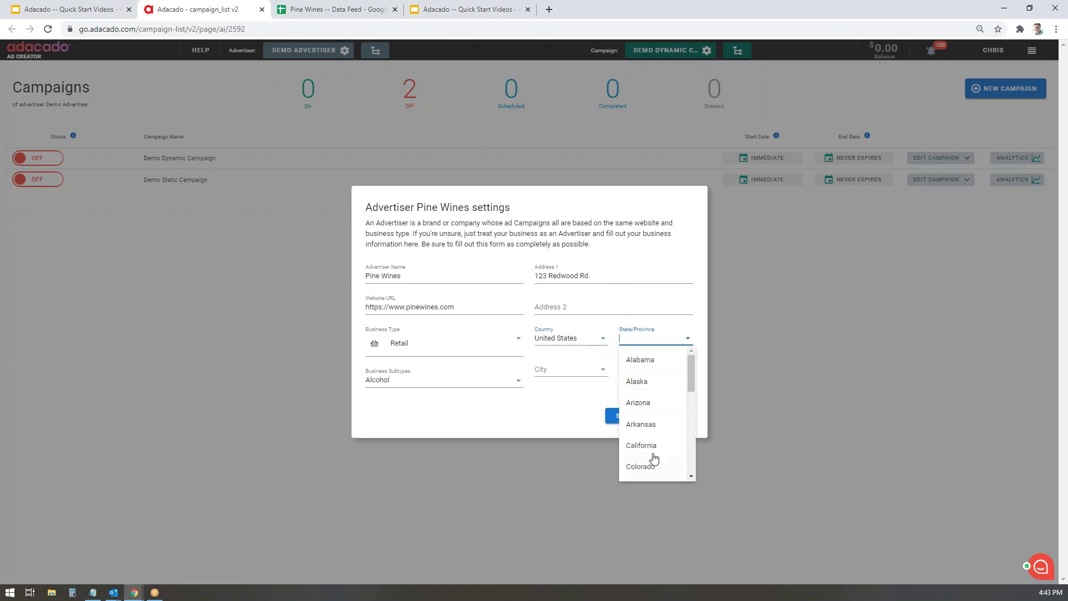
{"action": "left_click", "coordinate": [645, 445]}
{"action": "left_click", "coordinate": [544, 365]}
{"action": "type", "text": "Napa"}
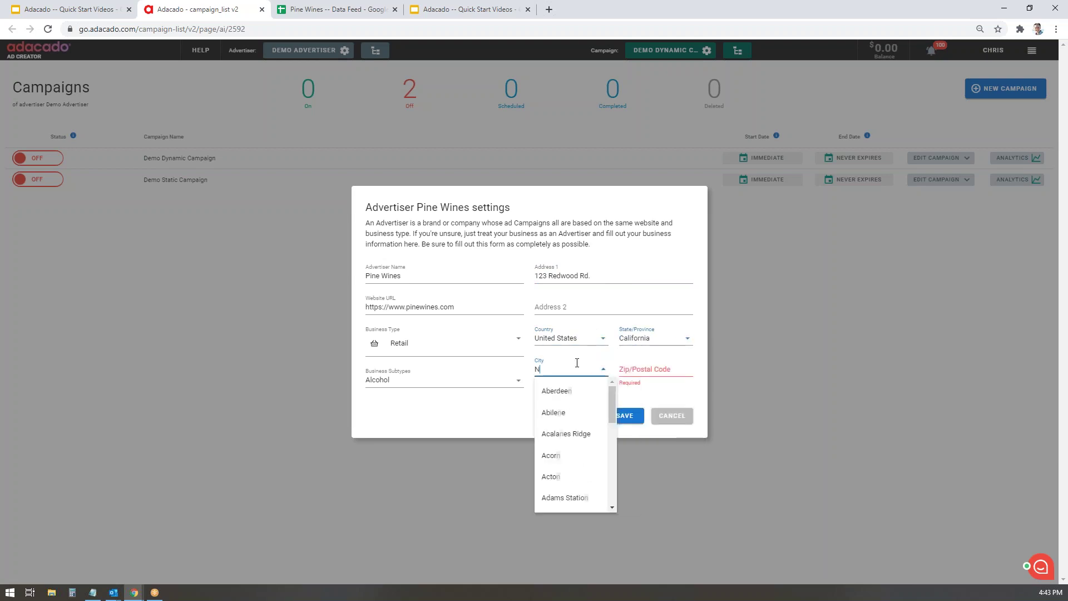
{"action": "left_click", "coordinate": [556, 412]}
{"action": "left_click", "coordinate": [661, 365]}
{"action": "type", "text": "94588"}
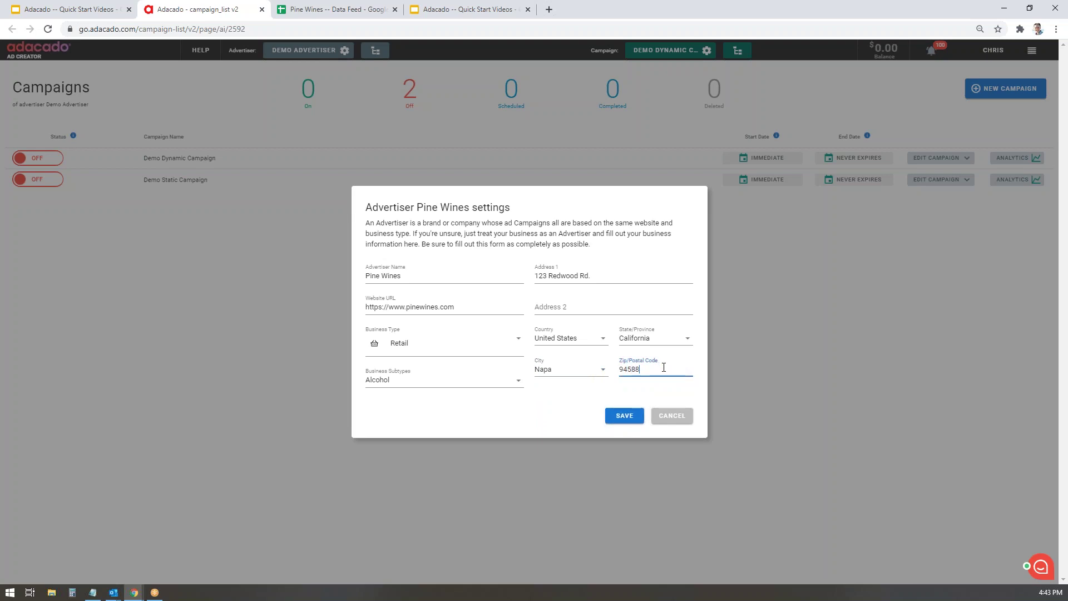
{"action": "left_click", "coordinate": [628, 416]}
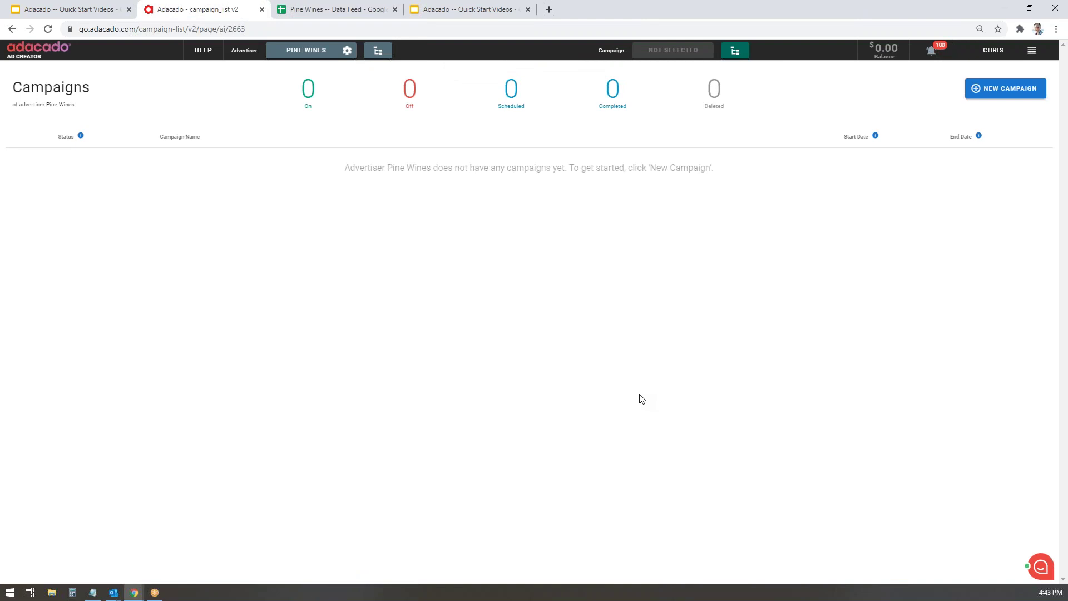
- Create a new campaign named "Pine Wines Remarketing"
{"action": "left_click", "coordinate": [1004, 92]}
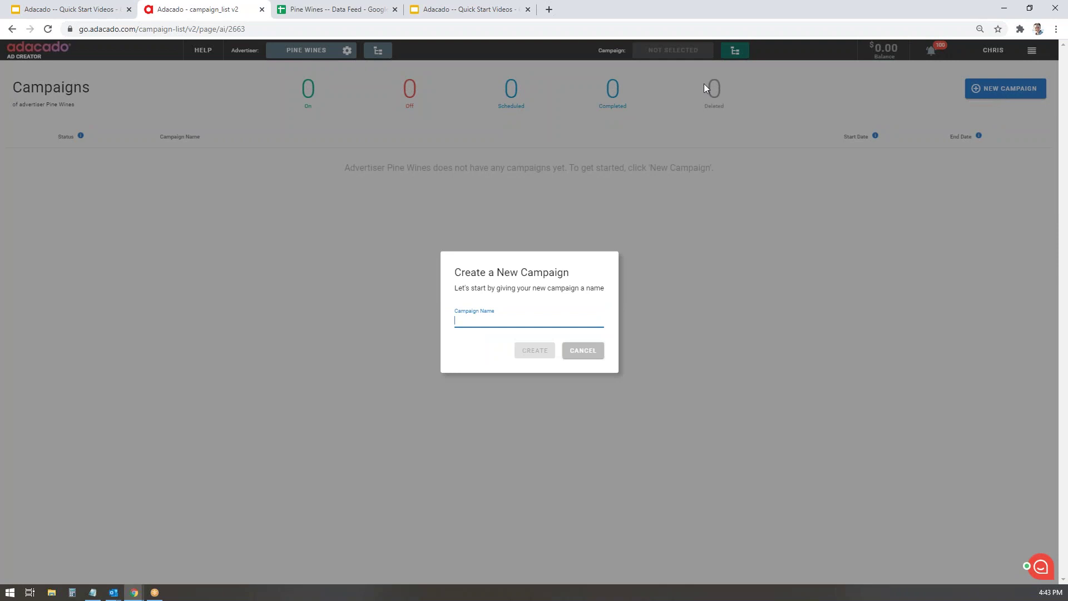
{"action": "type", "text": "Pine Wines Remarketing"}
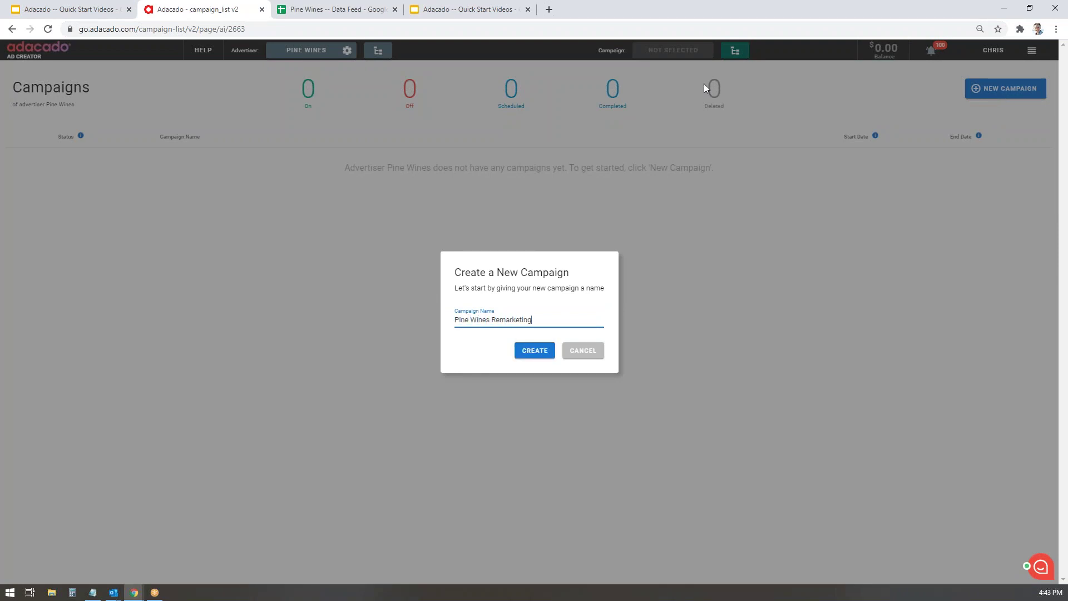
{"action": "left_click", "coordinate": [538, 352]}
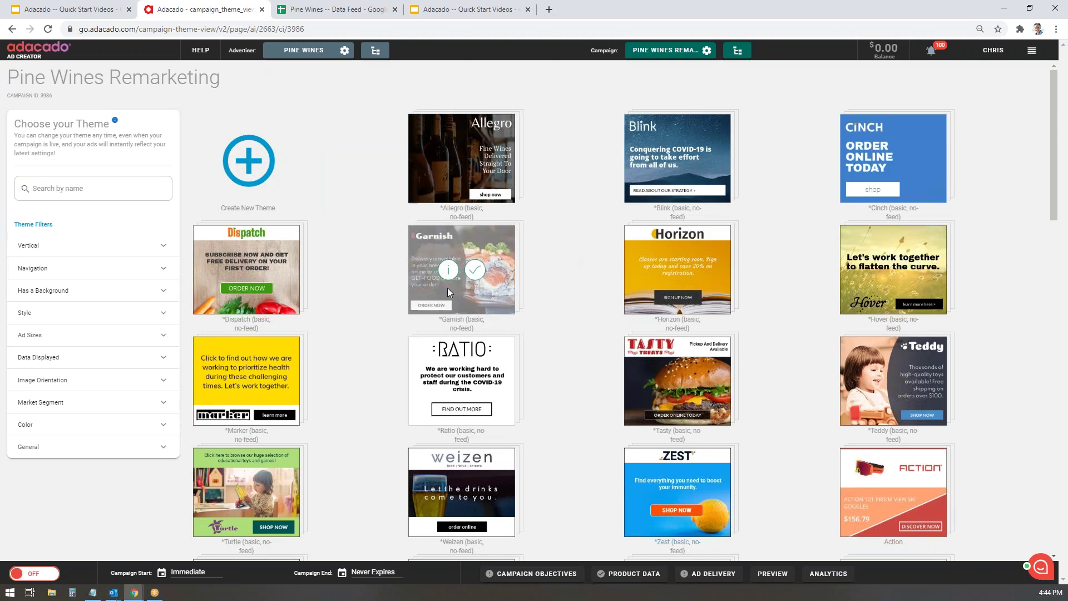
- Look through the available ad themes and select the Modena theme for the campaign
{"action": "mouse_move", "coordinate": [896, 238]}
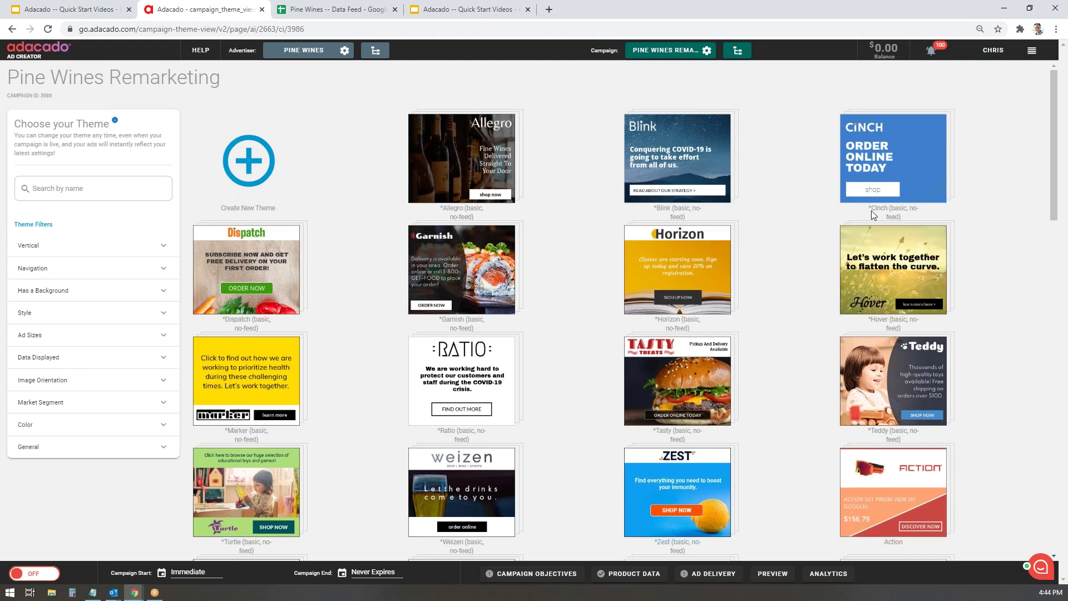
{"action": "mouse_move", "coordinate": [712, 200]}
{"action": "scroll", "coordinate": [767, 216], "scroll_direction": "down", "scroll_amount": 7}
{"action": "scroll", "coordinate": [766, 221], "scroll_direction": "down", "scroll_amount": 9}
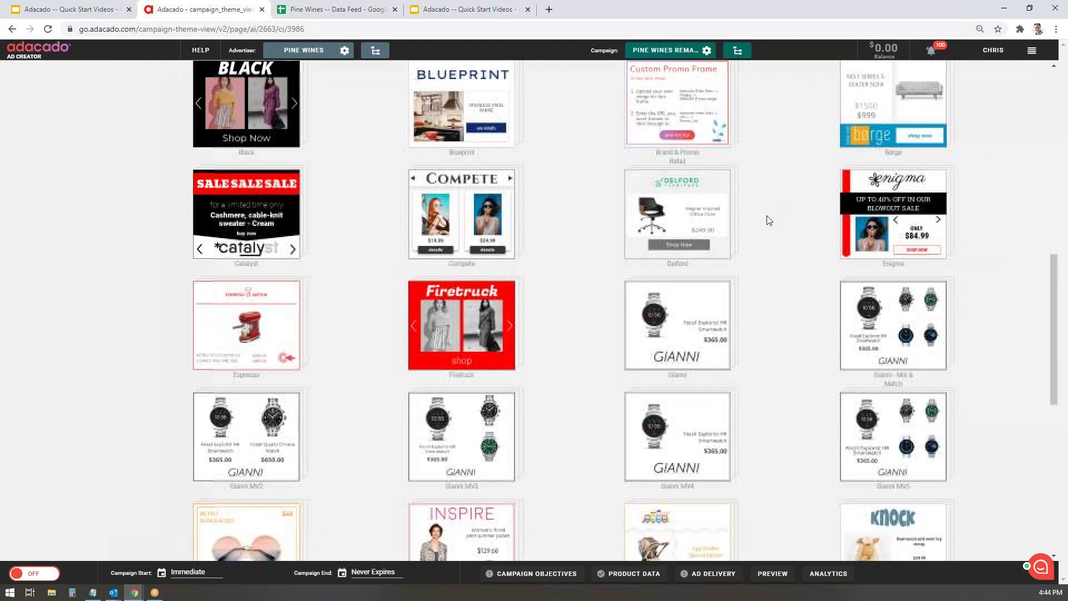
{"action": "left_click", "coordinate": [690, 381]}
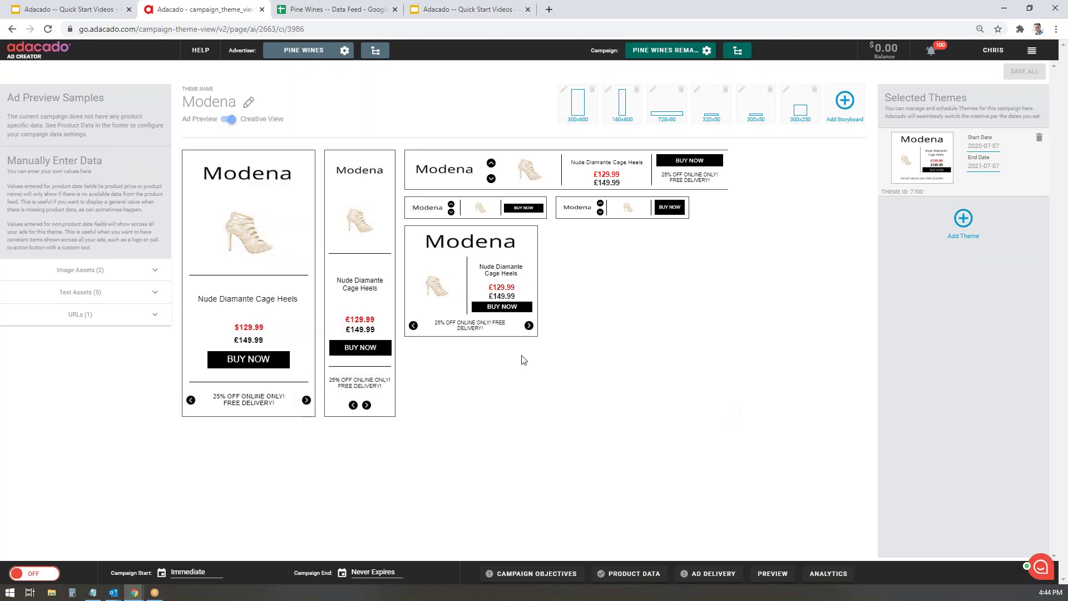
- Upload the pinewines logo image file as the Company Logo of the Modena theme
{"action": "left_click", "coordinate": [159, 271]}
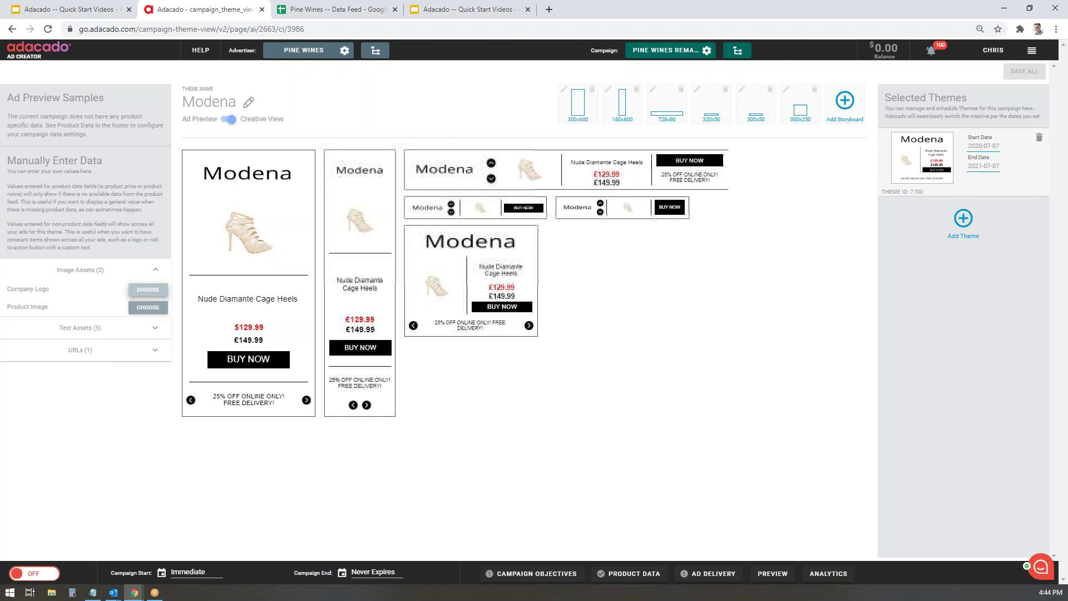
{"action": "left_click", "coordinate": [148, 289]}
{"action": "left_click", "coordinate": [525, 310]}
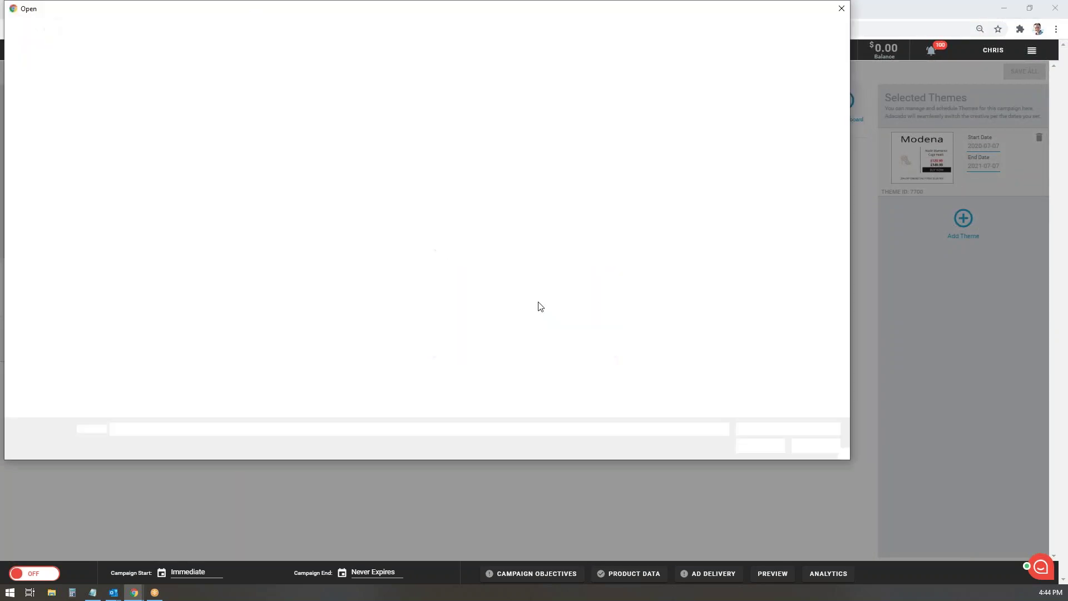
{"action": "left_click", "coordinate": [193, 88]}
{"action": "left_click", "coordinate": [767, 443]}
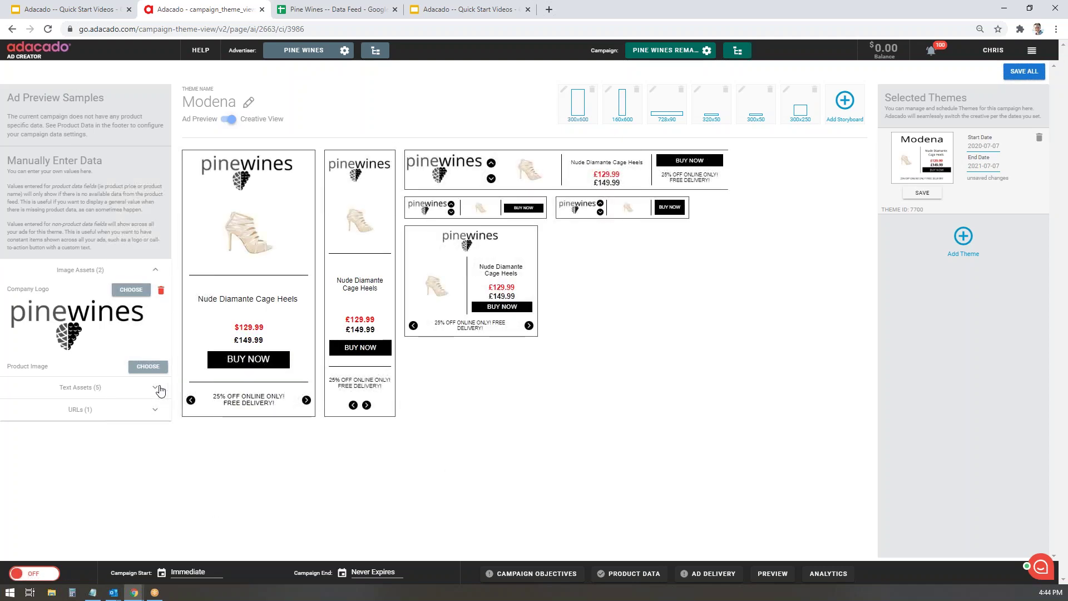
- Set the theme's CTA Button text to "SHOP NOW"
{"action": "left_click", "coordinate": [158, 388]}
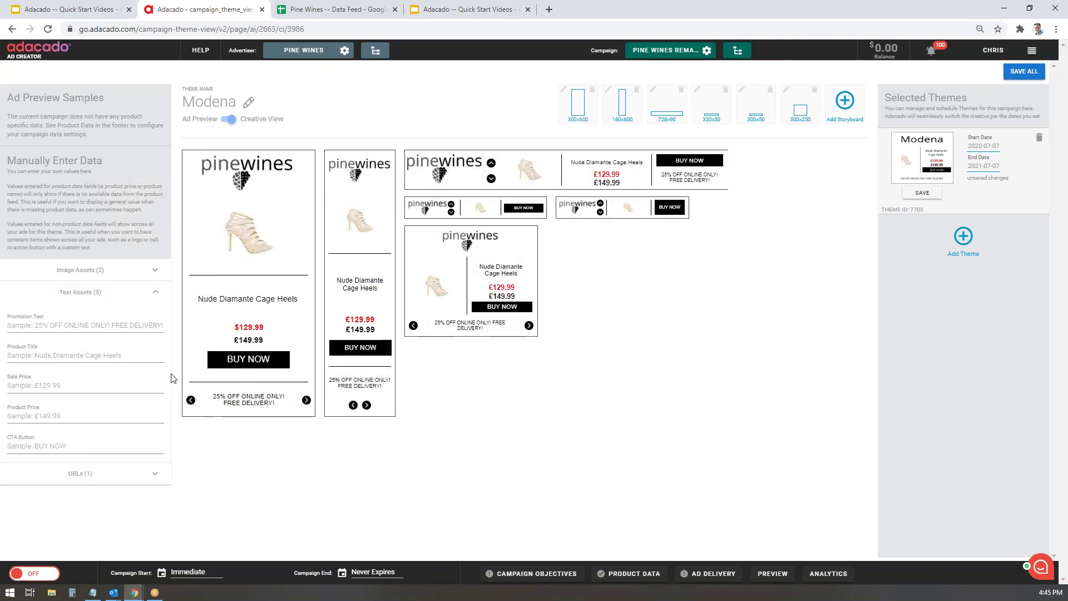
{"action": "left_click", "coordinate": [62, 445]}
{"action": "type", "text": "SHO NOW"}
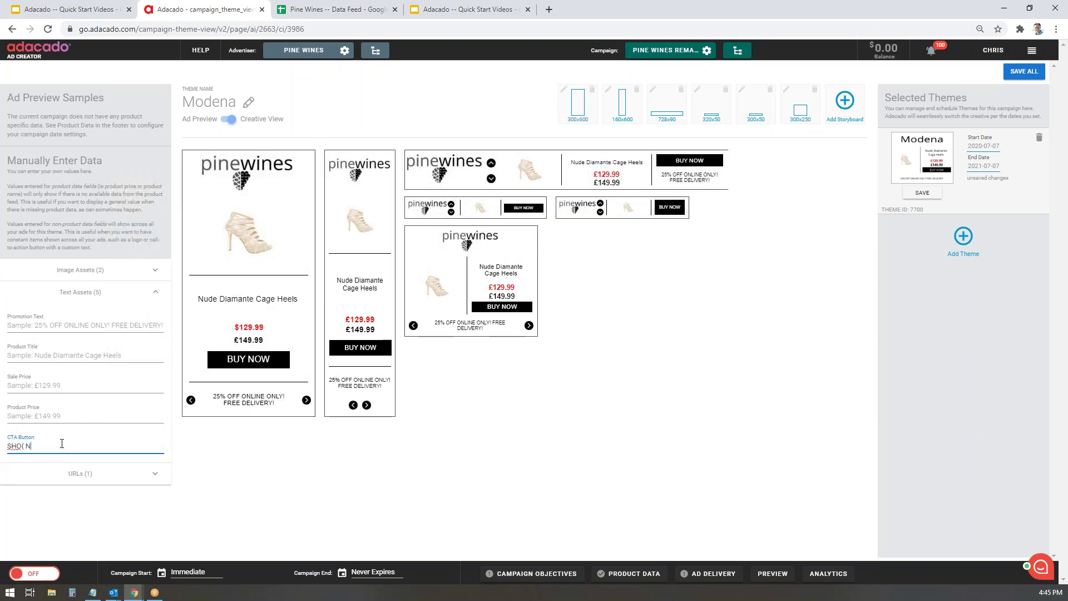
{"action": "type", "text": "NOW"}
- Set the Promotion Text to "FREE DELIVERY ON ORDERS OVER $100" and save all theme changes
{"action": "left_click", "coordinate": [87, 322]}
{"action": "type", "text": "F"}
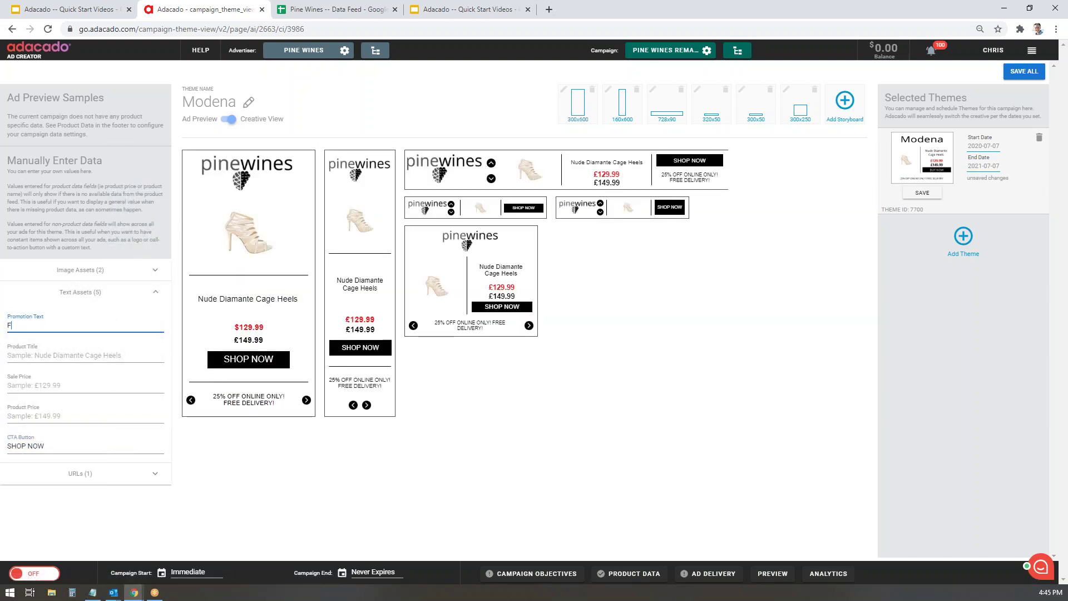
{"action": "type", "text": "REE DELIVERY ON ORDERS OVER $100"}
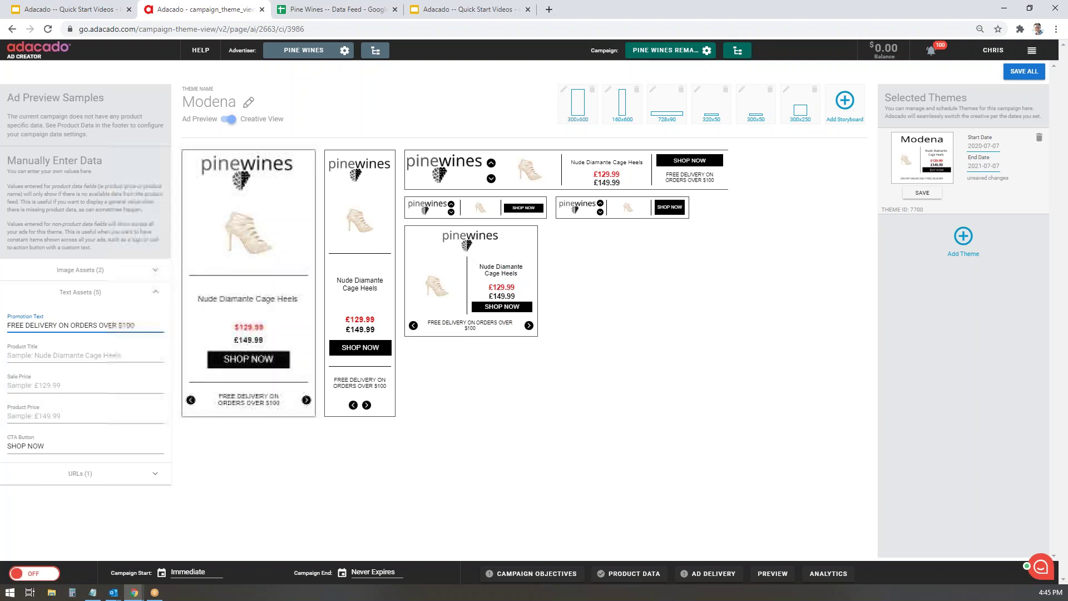
{"action": "left_click", "coordinate": [1023, 72]}
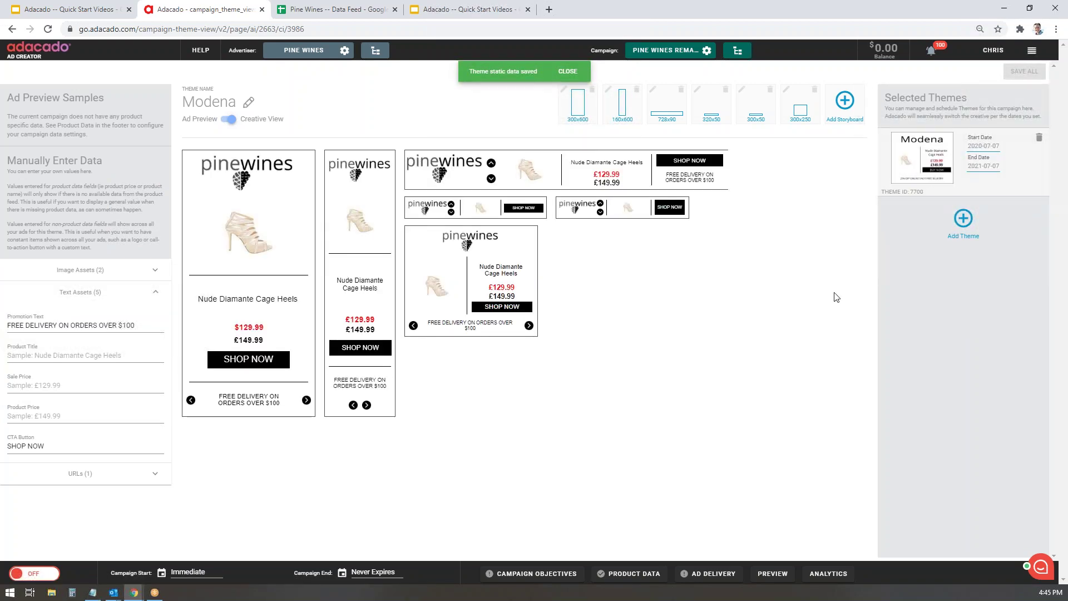
- Set the campaign objective to Last viewed, and copy the Adacado pixel code
{"action": "left_click", "coordinate": [545, 574]}
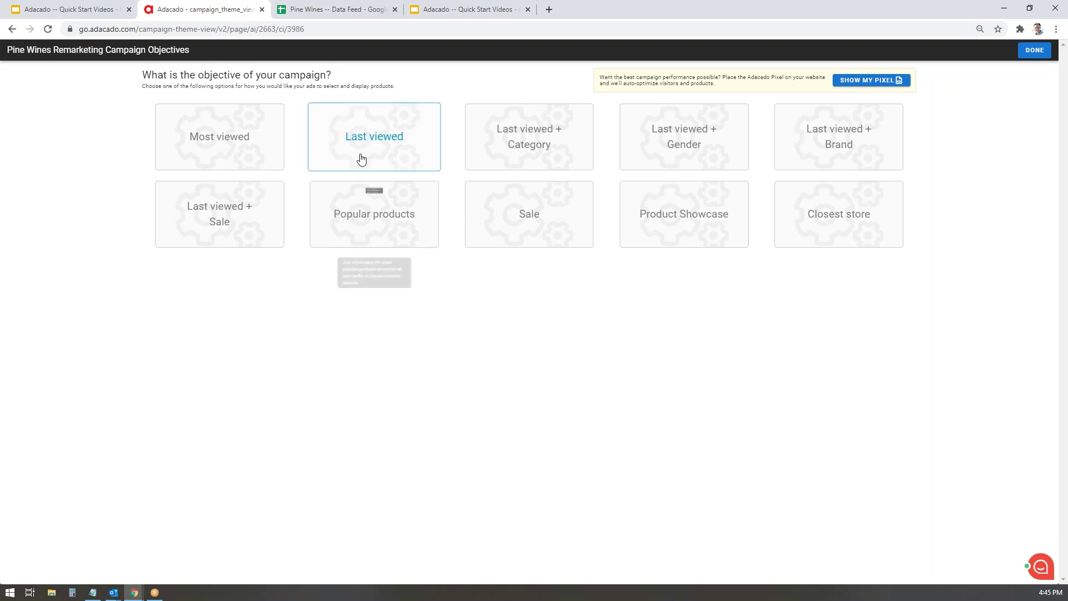
{"action": "left_click", "coordinate": [371, 136]}
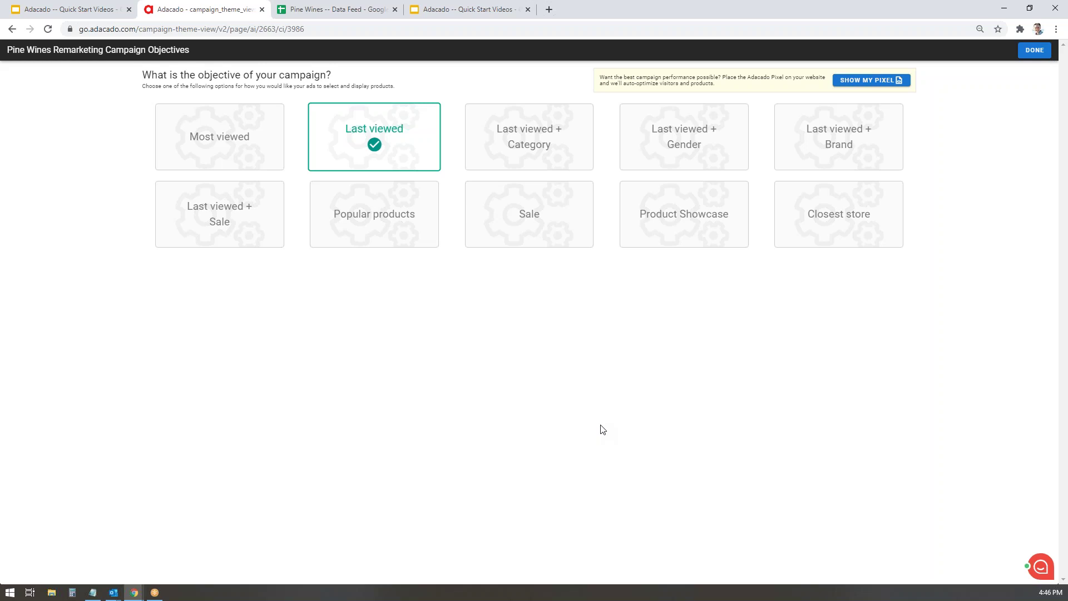
{"action": "left_click", "coordinate": [874, 82]}
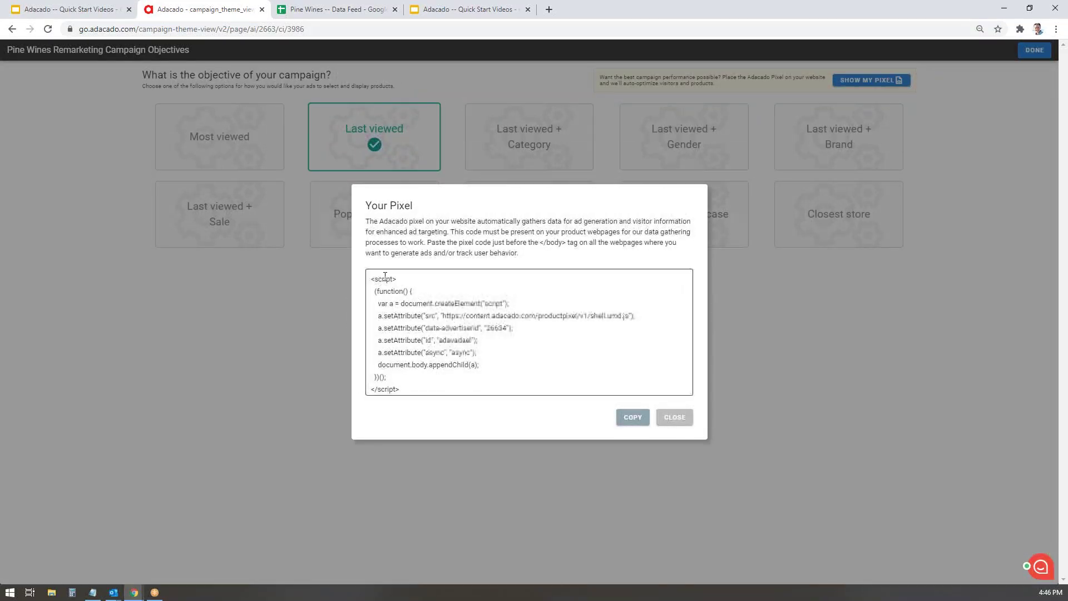
{"action": "left_click", "coordinate": [638, 417]}
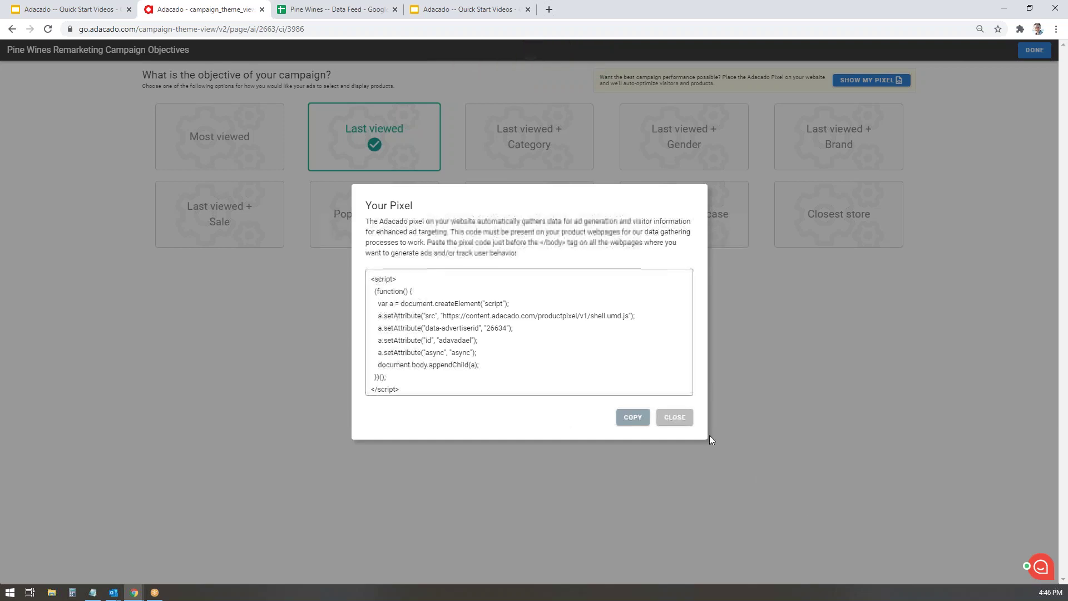
{"action": "left_click", "coordinate": [674, 417]}
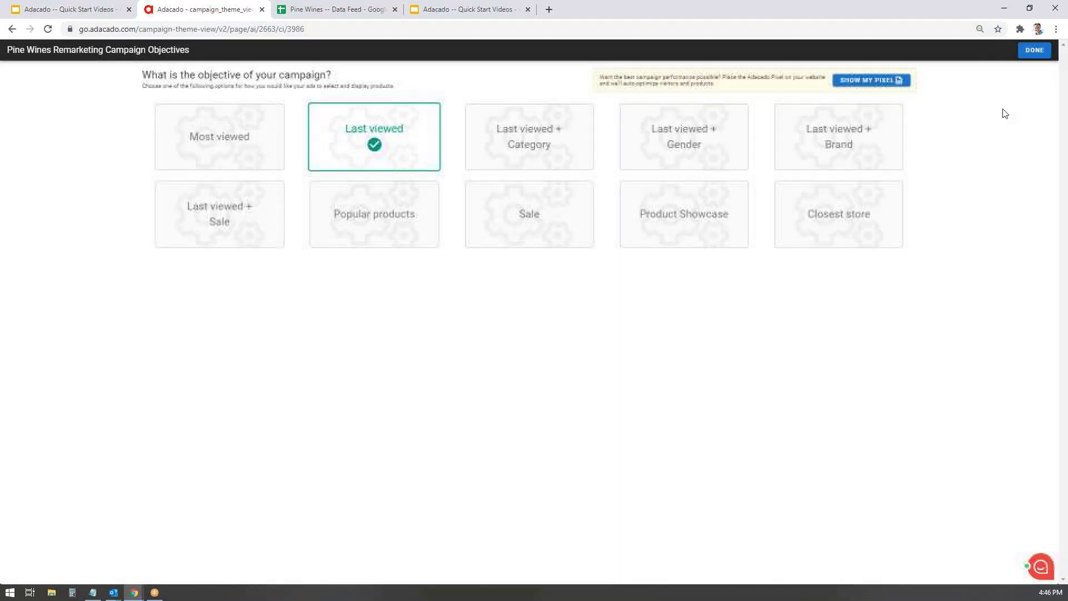
{"action": "left_click", "coordinate": [1036, 54]}
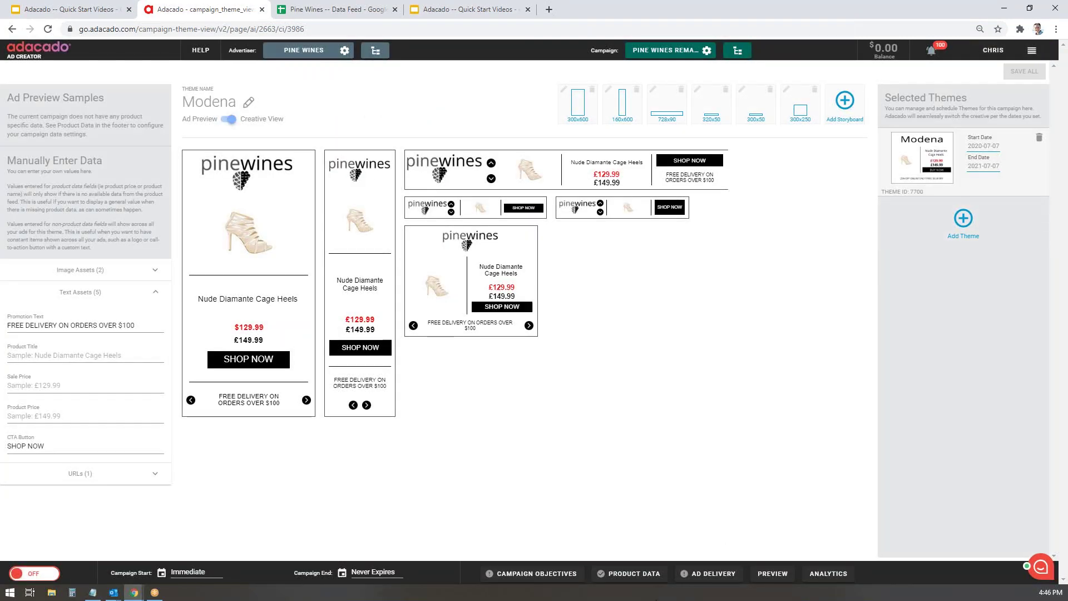
- Open the campaign's product data settings and copy the URL of the "Pine Wines -- Data Feed" spreadsheet in Google Sheets
{"action": "left_click", "coordinate": [634, 573]}
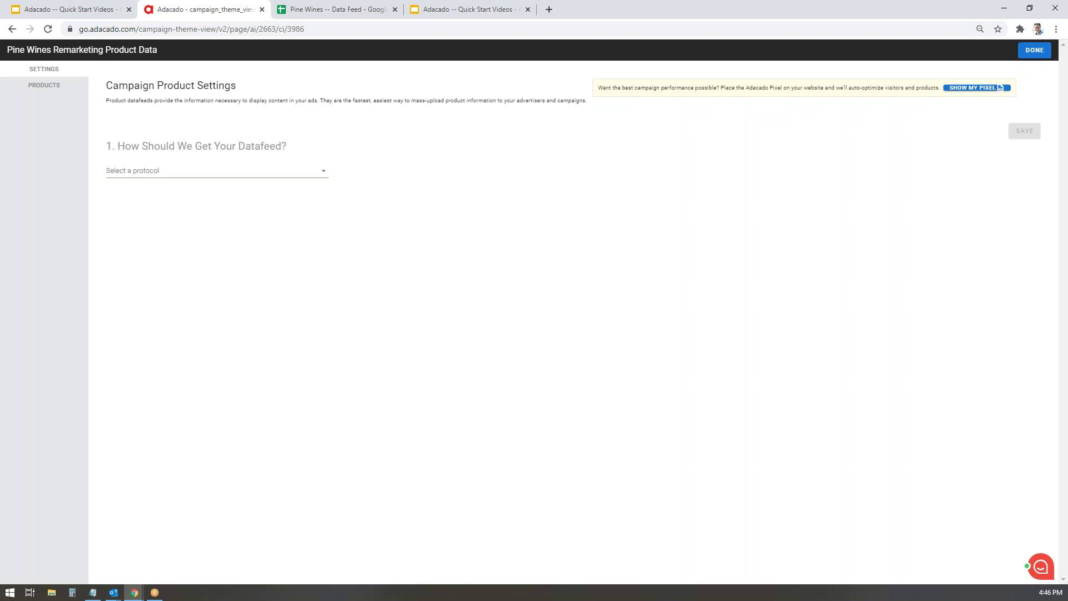
{"action": "left_click", "coordinate": [330, 9]}
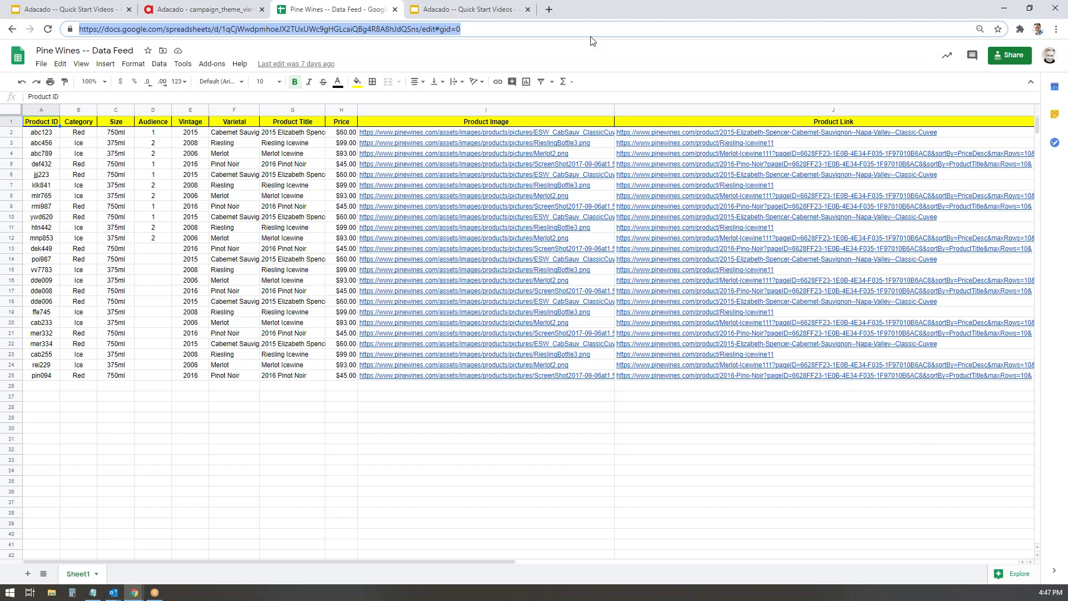
{"action": "left_click_drag", "start_coordinate": [472, 26], "coordinate": [78, 29]}
- Back in Adacado, set the datafeed protocol to HTTP/HTTPs, paste the spreadsheet URL as its location, and fetch a sample
{"action": "left_click", "coordinate": [181, 10]}
{"action": "left_click", "coordinate": [291, 169]}
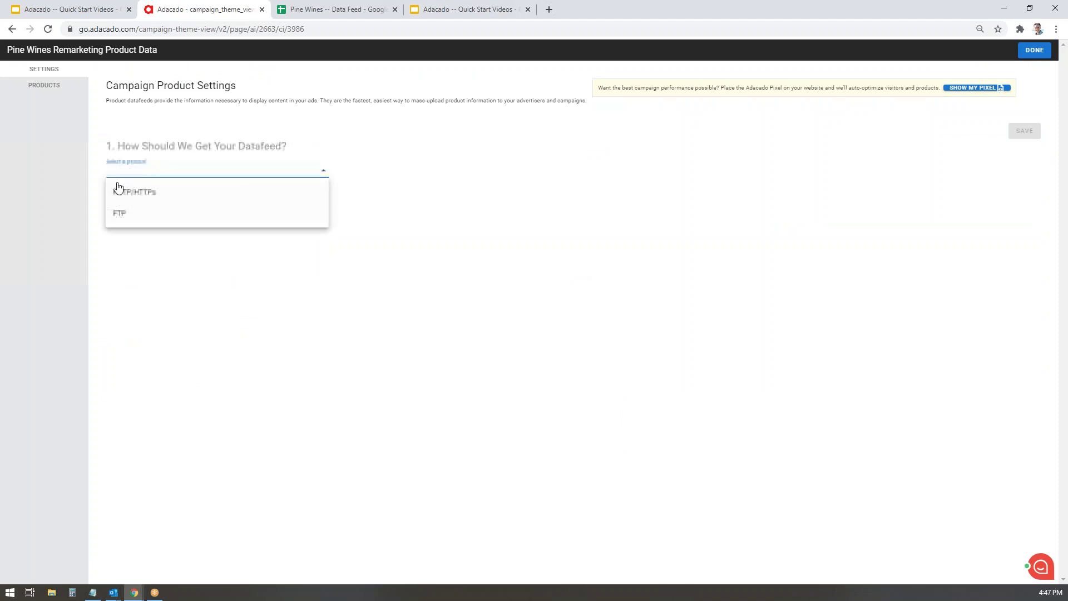
{"action": "left_click", "coordinate": [150, 197]}
{"action": "left_click", "coordinate": [485, 174]}
{"action": "key", "text": "ctrl+v"}
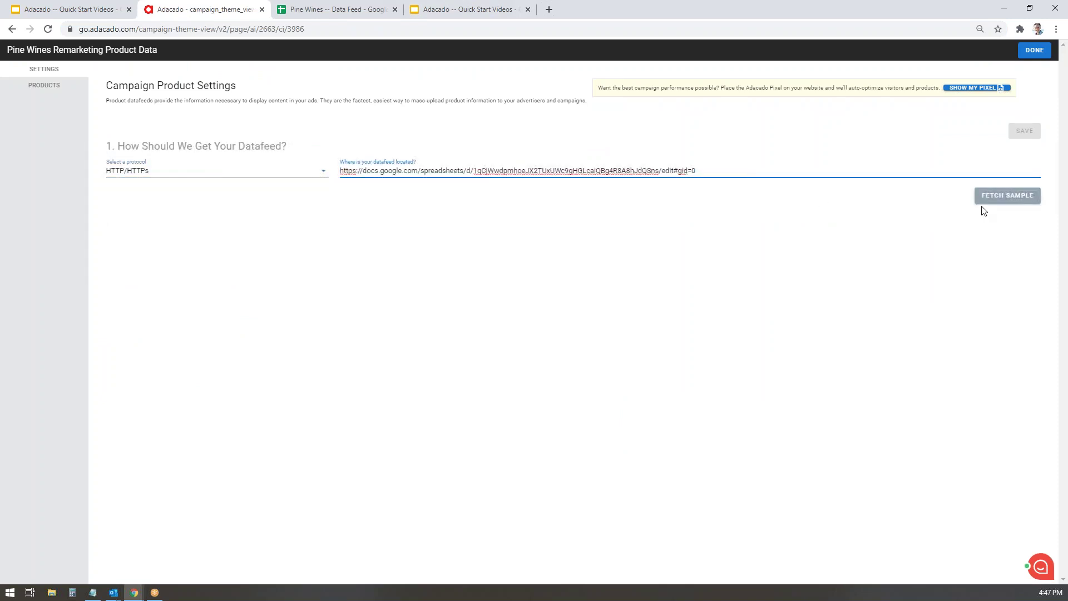
{"action": "left_click", "coordinate": [1012, 199]}
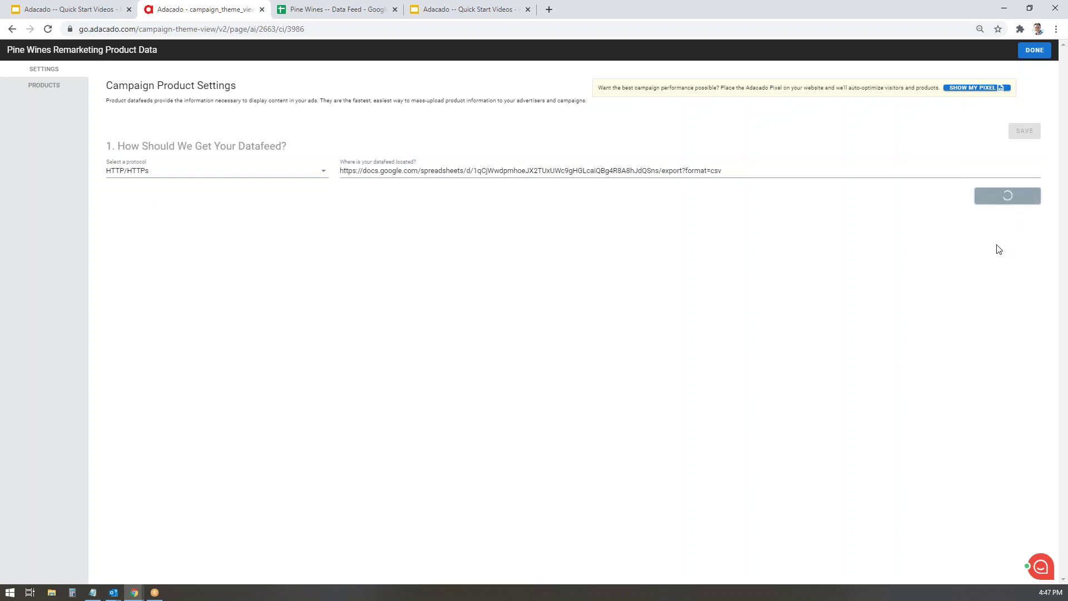
- Set the datafeed delimiter to By comma and remove the Size field mapping from the Size column
{"action": "scroll", "coordinate": [857, 372], "scroll_direction": "down", "scroll_amount": 1}
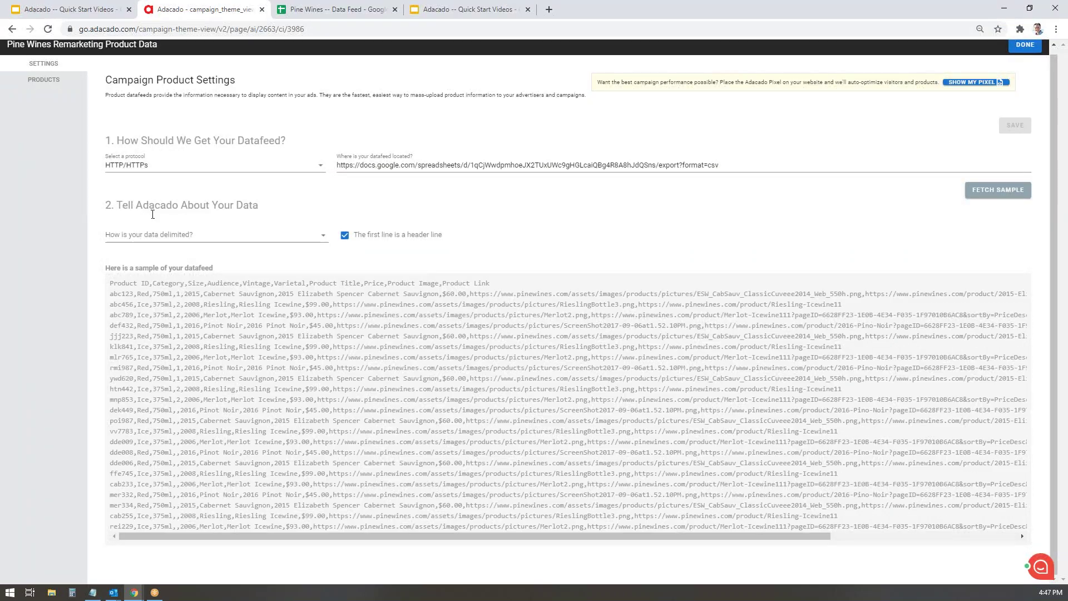
{"action": "left_click", "coordinate": [310, 236]}
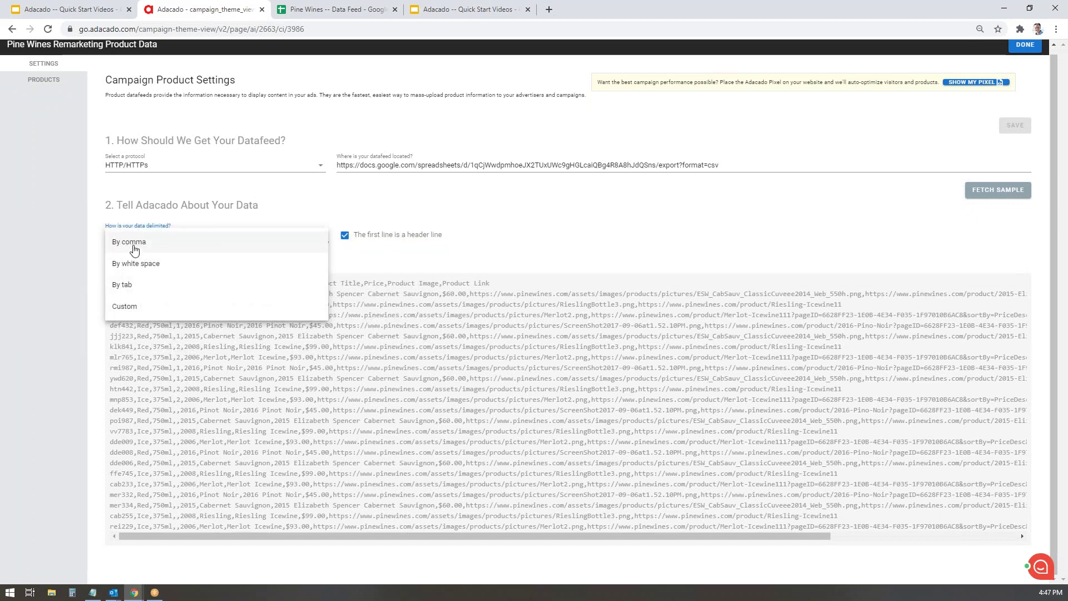
{"action": "left_click", "coordinate": [145, 244]}
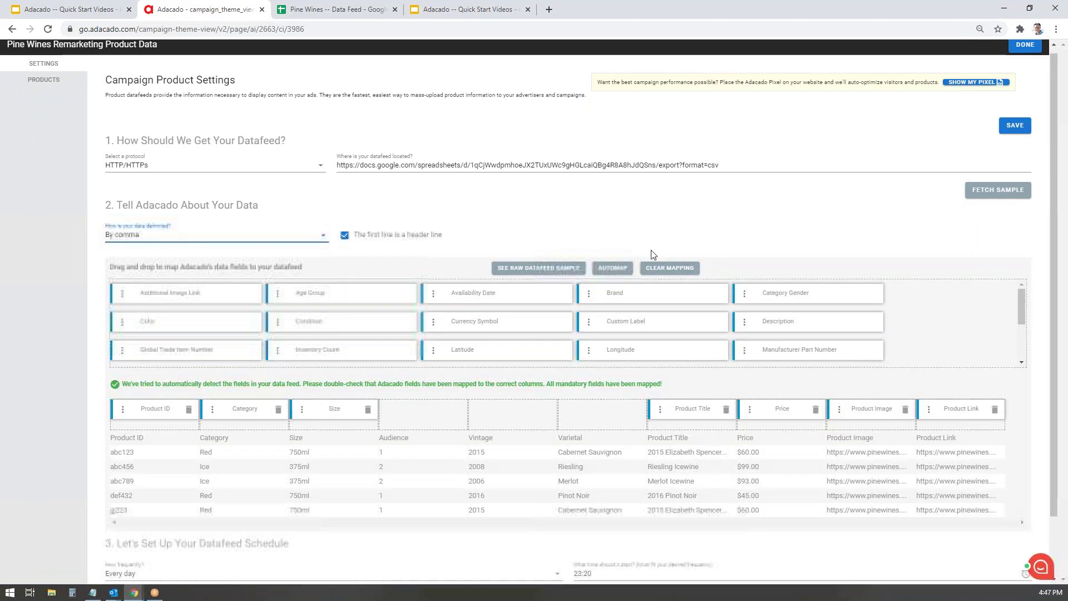
{"action": "scroll", "coordinate": [802, 208], "scroll_direction": "down", "scroll_amount": 2}
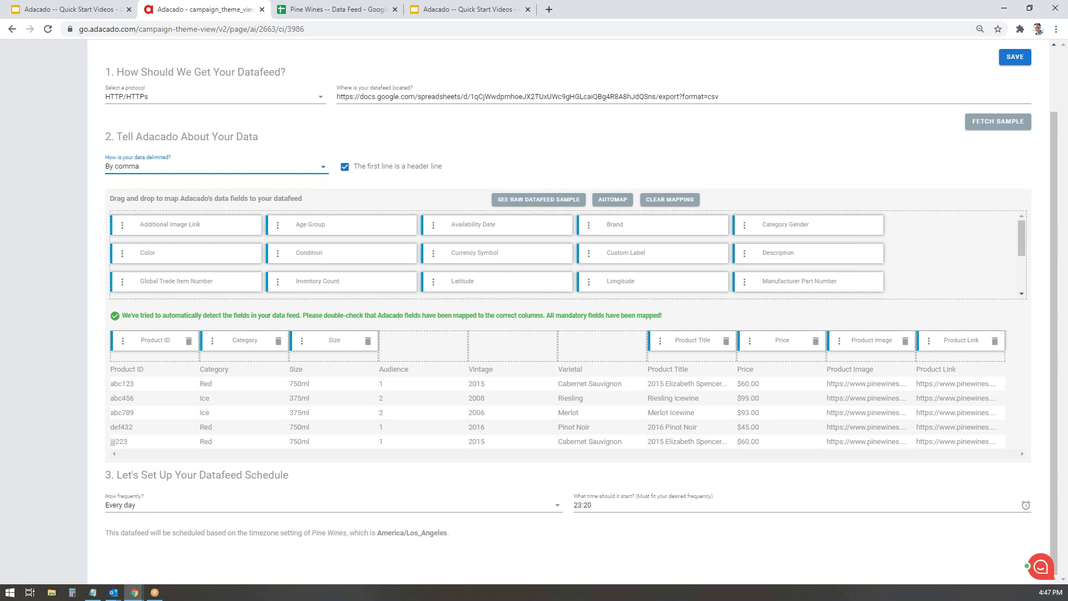
{"action": "left_click", "coordinate": [368, 341]}
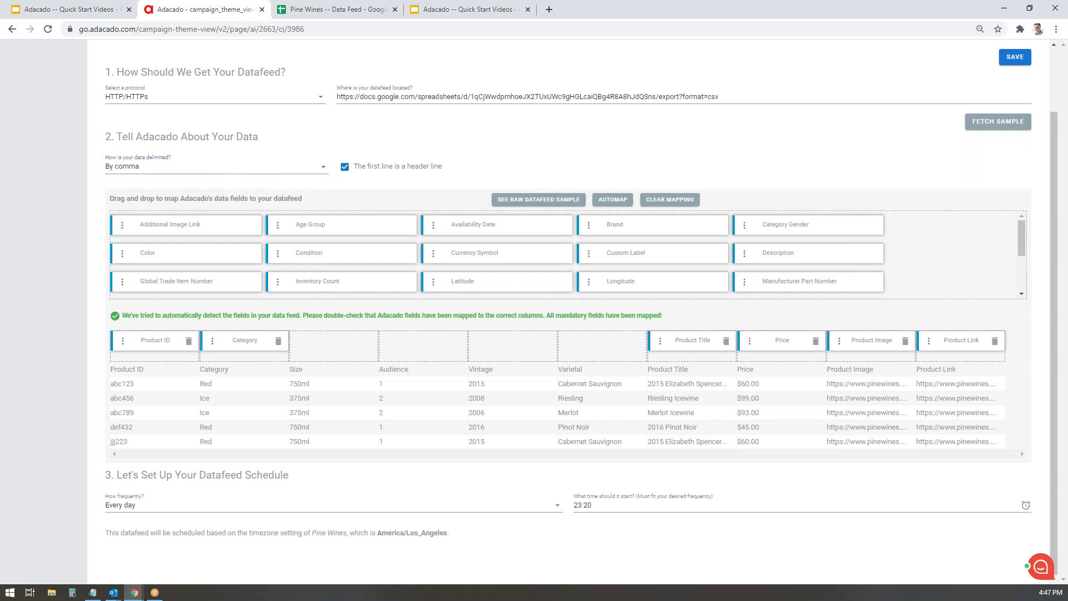
- Map the Size field to the Size column and set the datafeed schedule's start time to 13:00
{"action": "scroll", "coordinate": [981, 247], "scroll_direction": "down", "scroll_amount": 5}
{"action": "left_click_drag", "start_coordinate": [801, 228], "coordinate": [335, 341]}
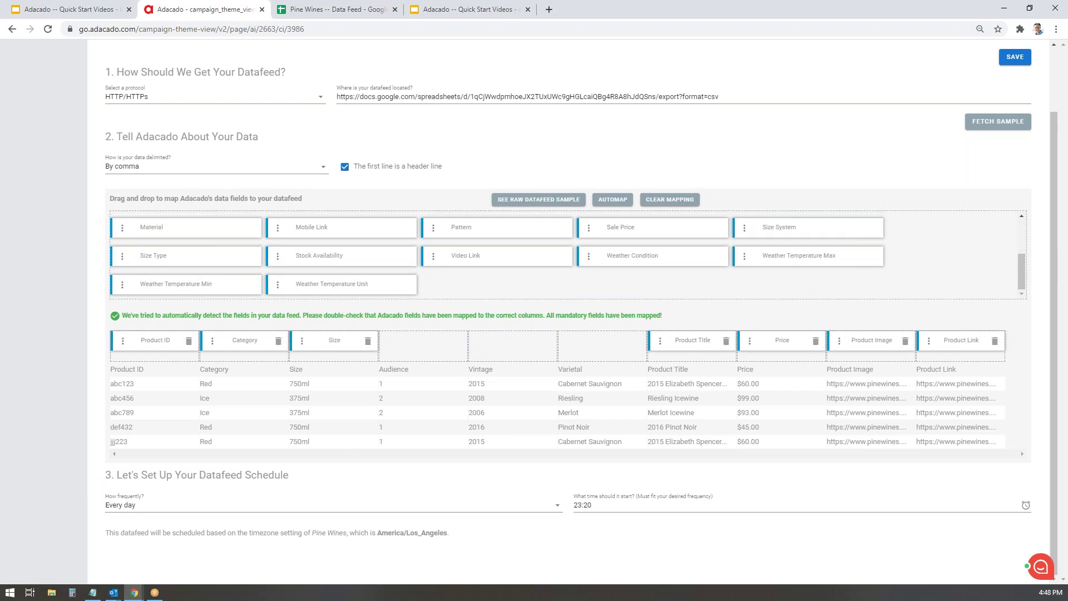
{"action": "left_click", "coordinate": [585, 507]}
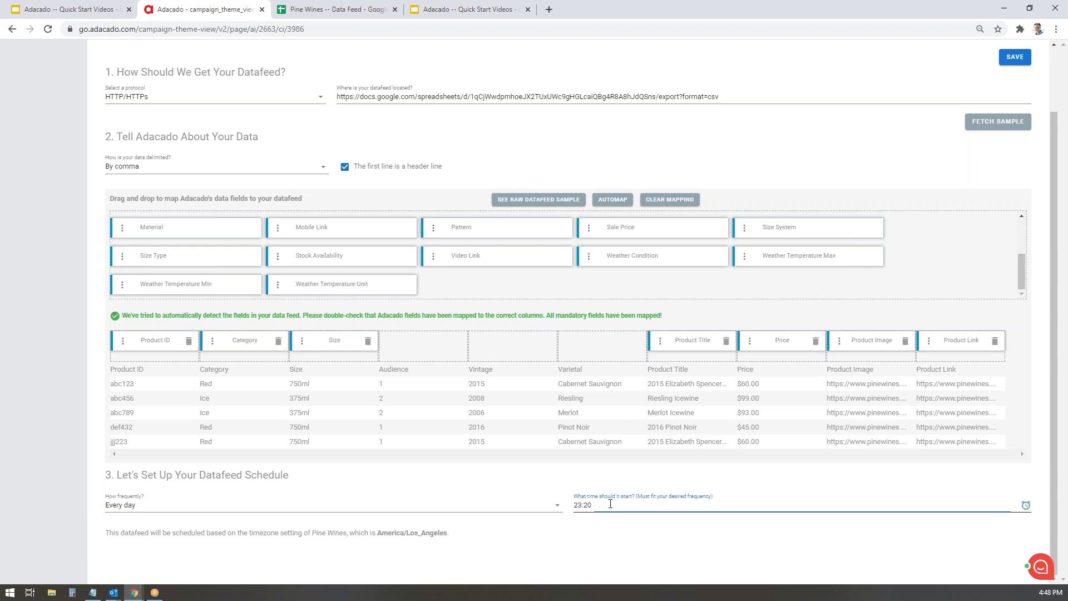
{"action": "left_click_drag", "start_coordinate": [637, 475], "coordinate": [686, 473]}
{"action": "left_click", "coordinate": [655, 465]}
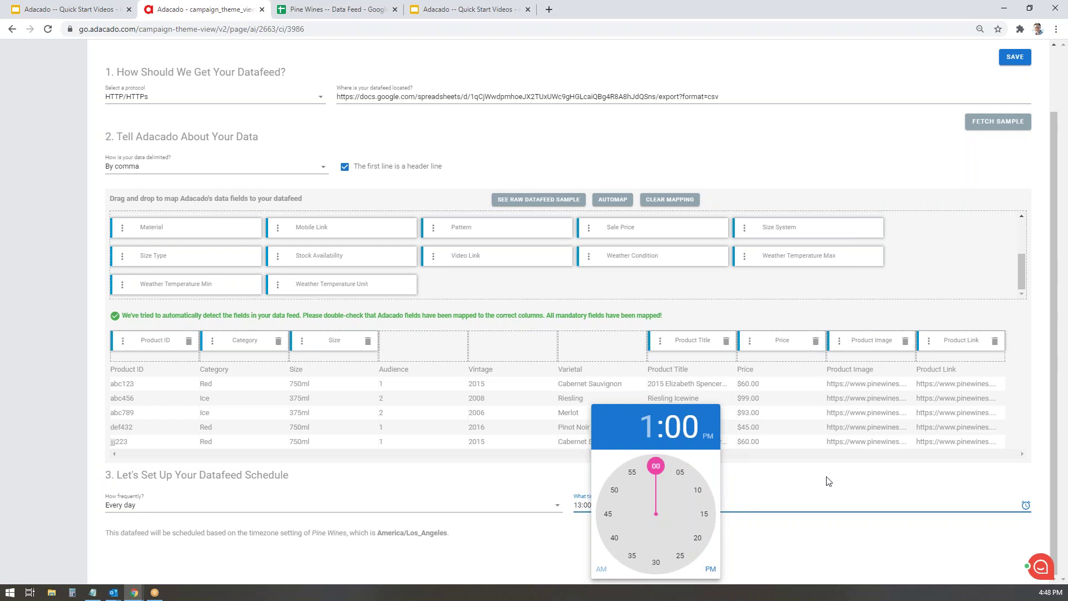
{"action": "left_click", "coordinate": [796, 476]}
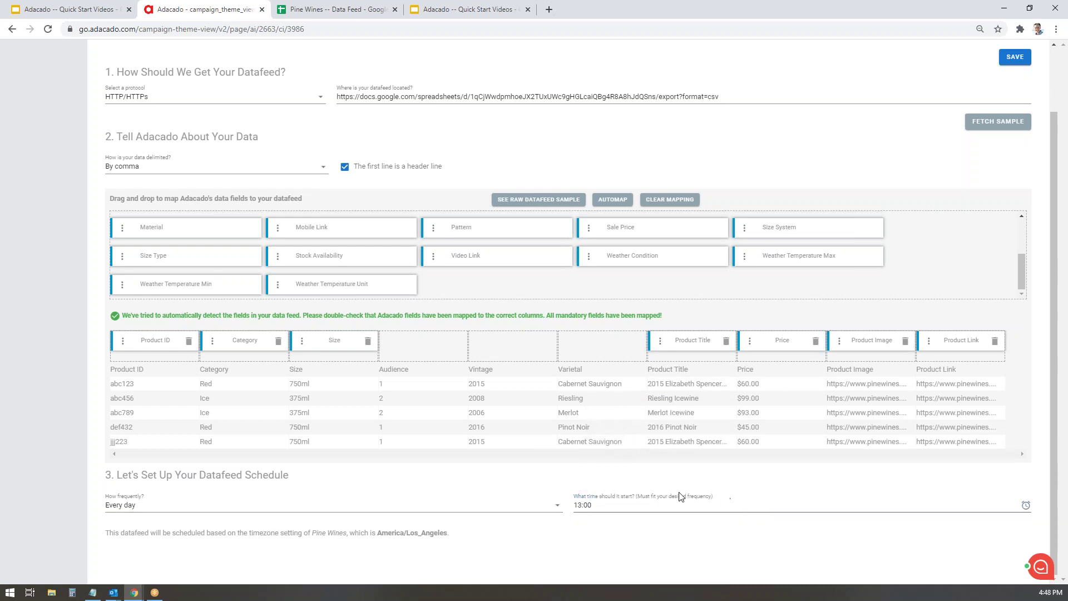
{"action": "left_click", "coordinate": [557, 508]}
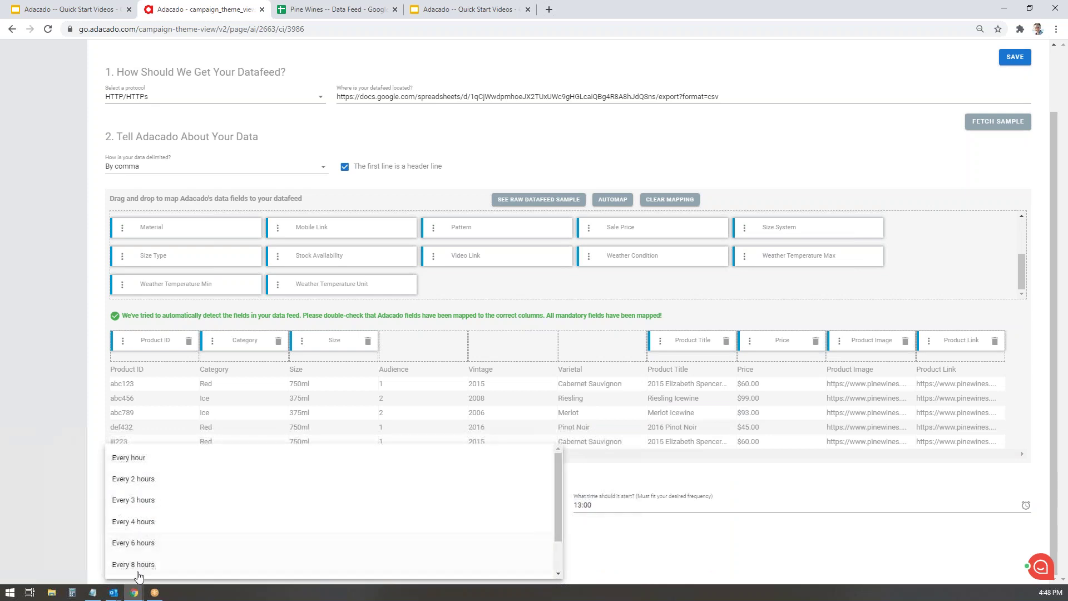
{"action": "left_click", "coordinate": [745, 506]}
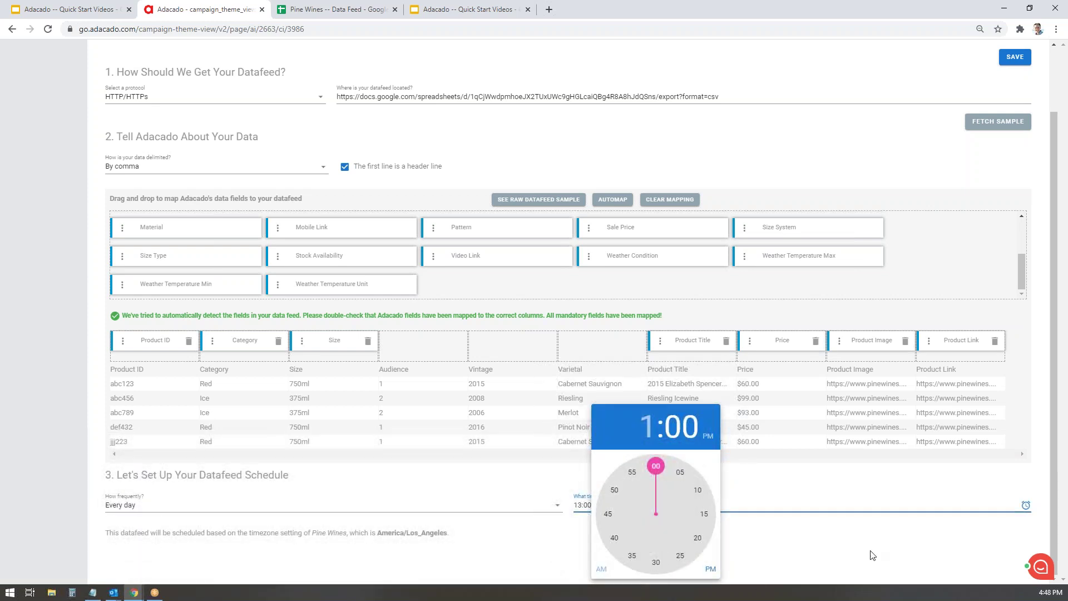
{"action": "left_click", "coordinate": [912, 482]}
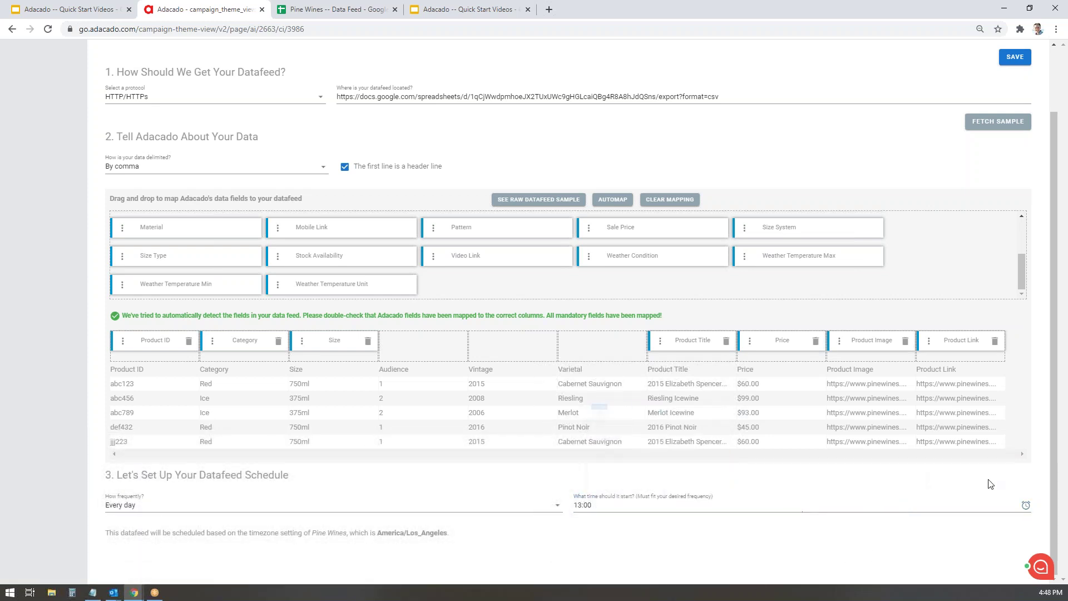
- Save and close the campaign's product data settings, and open its ad delivery settings
{"action": "left_click", "coordinate": [1022, 60]}
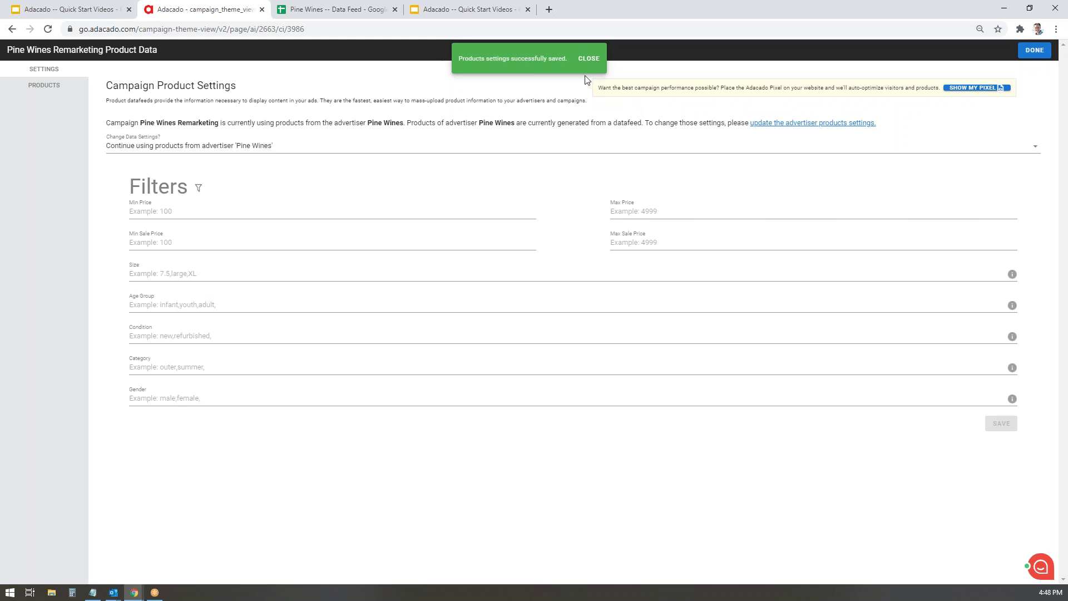
{"action": "left_click", "coordinate": [591, 58]}
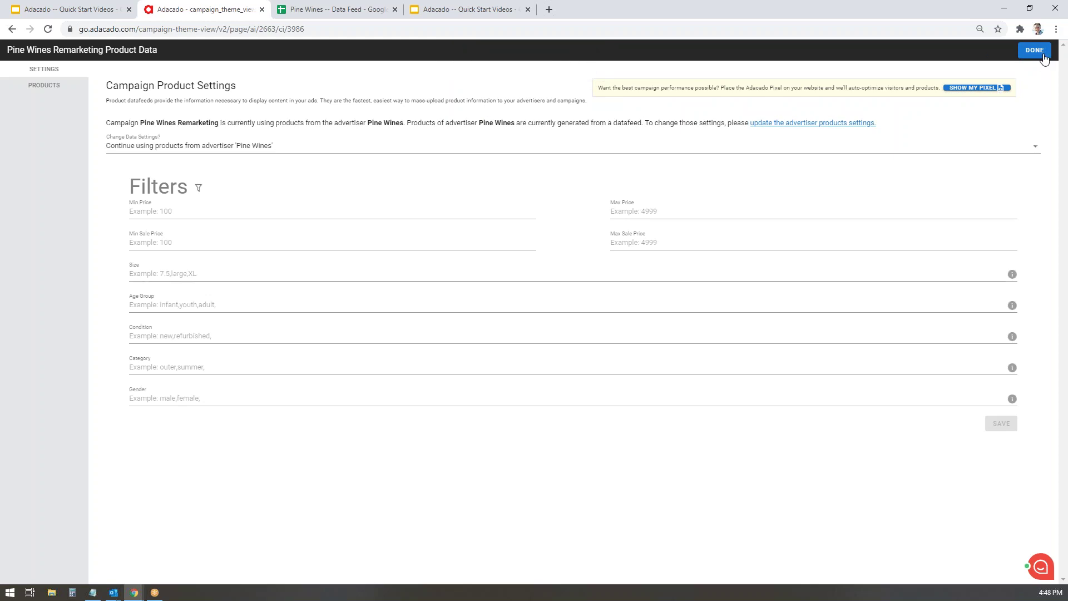
{"action": "left_click", "coordinate": [1034, 50]}
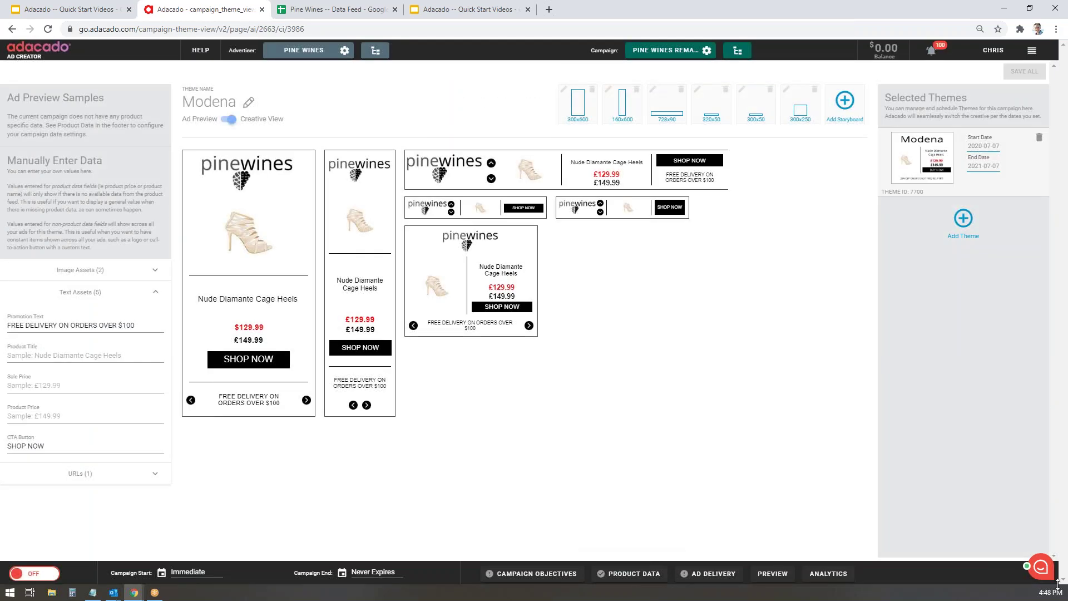
{"action": "left_click", "coordinate": [705, 576]}
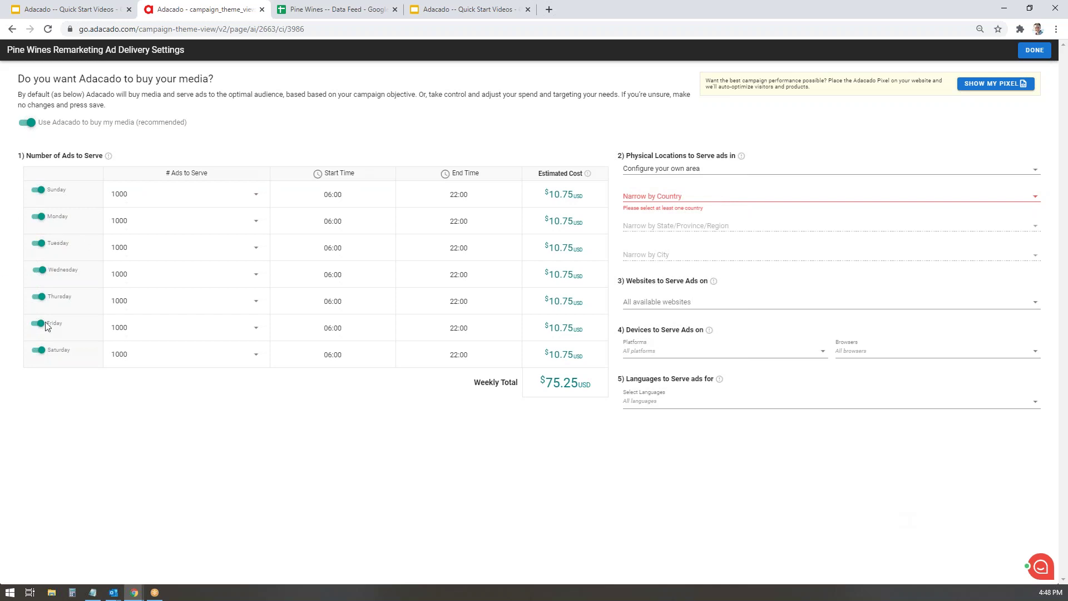
- Switch Monday's ad delivery off and on, and try 4000 ads to serve that day before restoring 1000
{"action": "left_click", "coordinate": [40, 217]}
{"action": "left_click", "coordinate": [40, 217]}
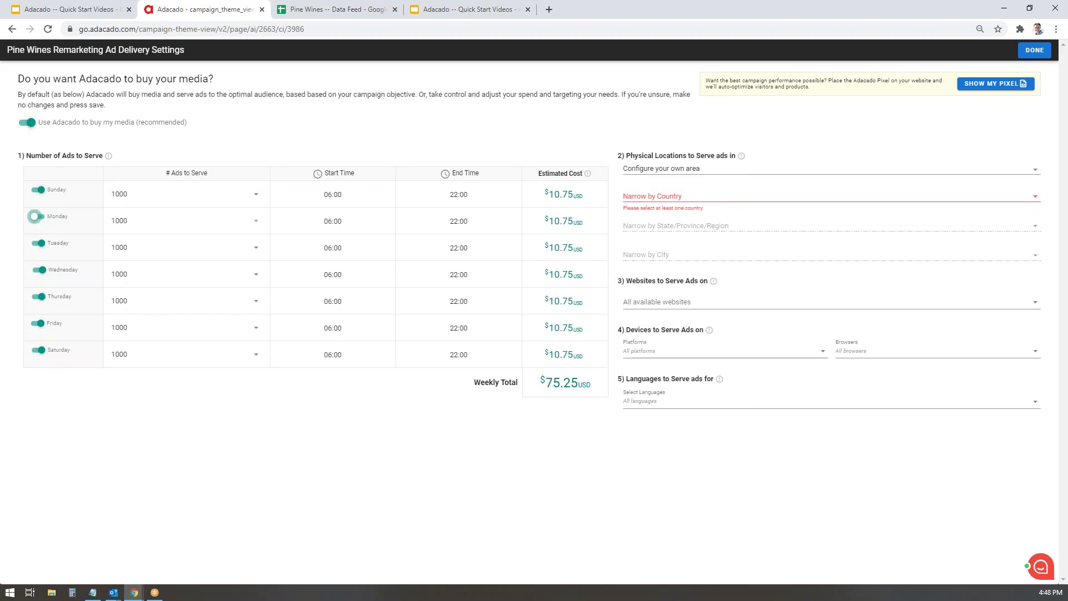
{"action": "left_click", "coordinate": [257, 223]}
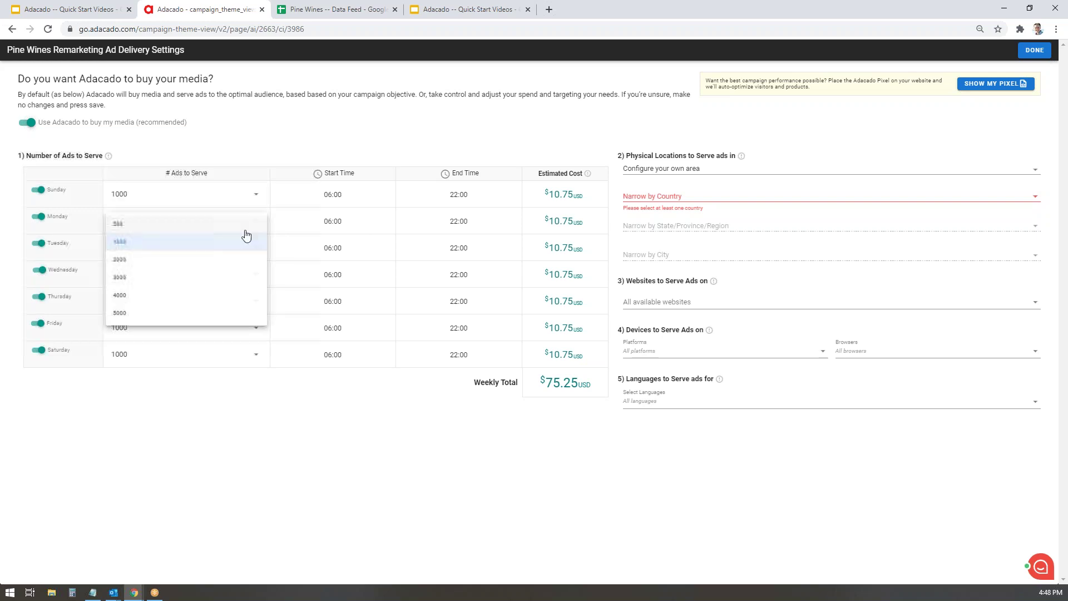
{"action": "left_click", "coordinate": [154, 298]}
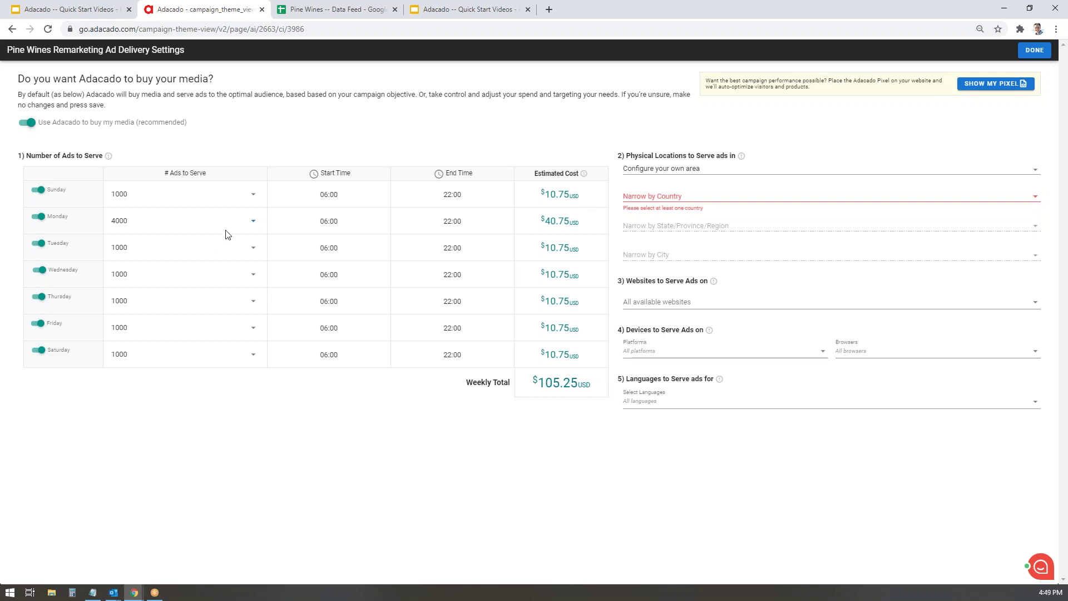
{"action": "left_click", "coordinate": [253, 221]}
{"action": "left_click", "coordinate": [129, 242]}
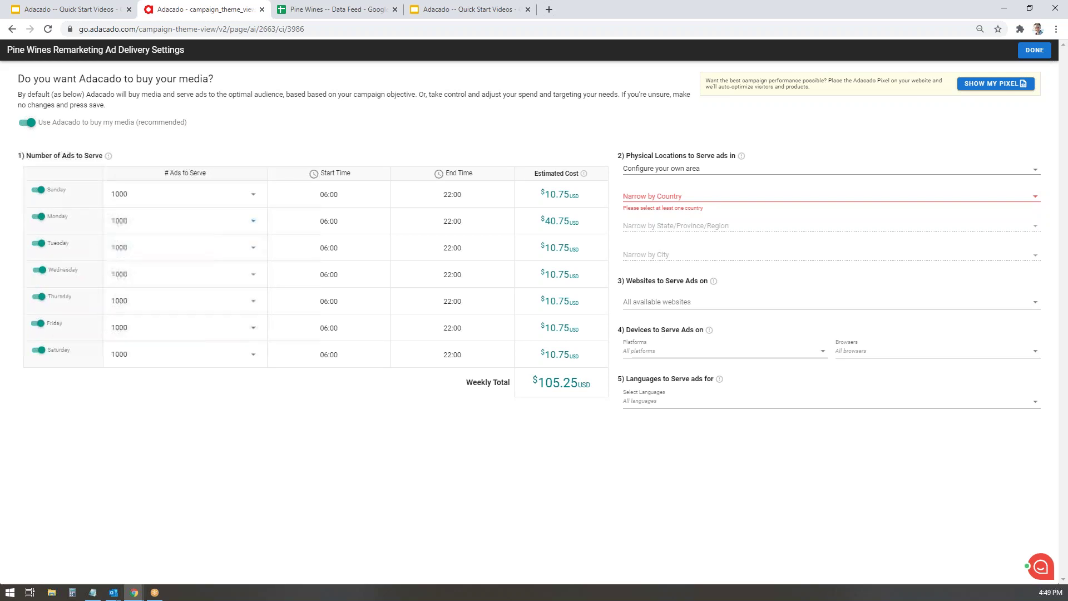
- Narrow the physical locations for serving ads to the United States, and finish the ad delivery settings
{"action": "left_click", "coordinate": [685, 195]}
{"action": "type", "text": "united"}
{"action": "left_click", "coordinate": [677, 220]}
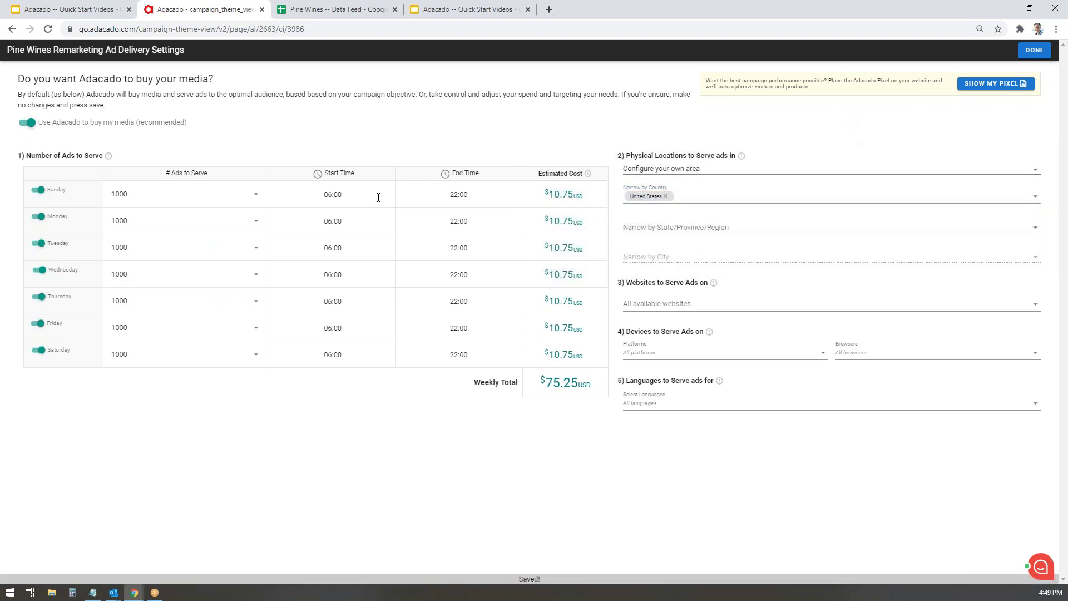
{"action": "left_click", "coordinate": [1034, 50]}
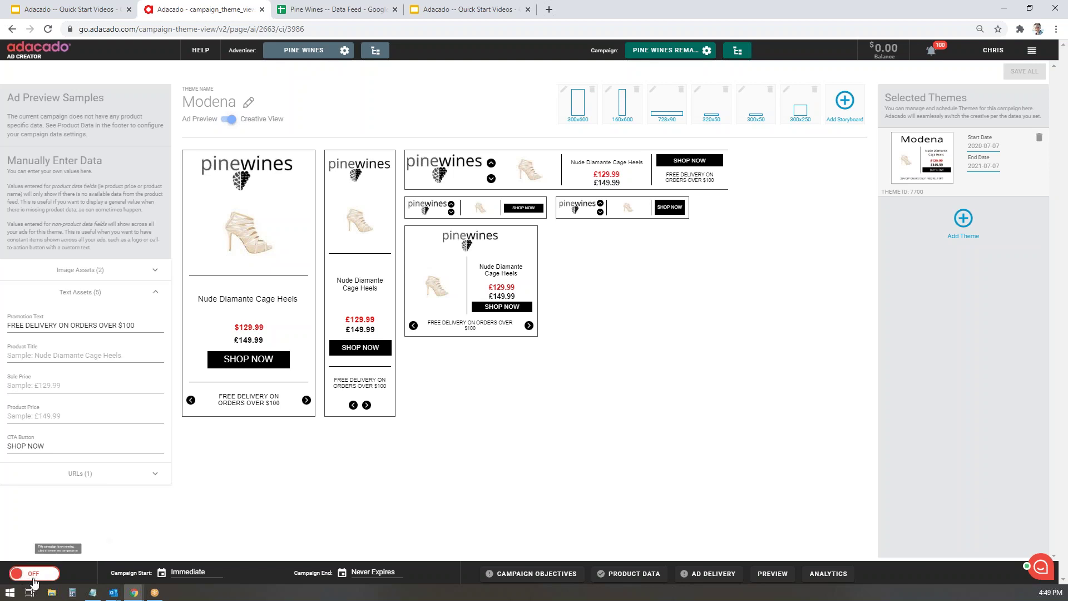
- Turn the Pine Wines remarketing campaign on, and open and reload its ad preview
{"action": "left_click", "coordinate": [52, 574]}
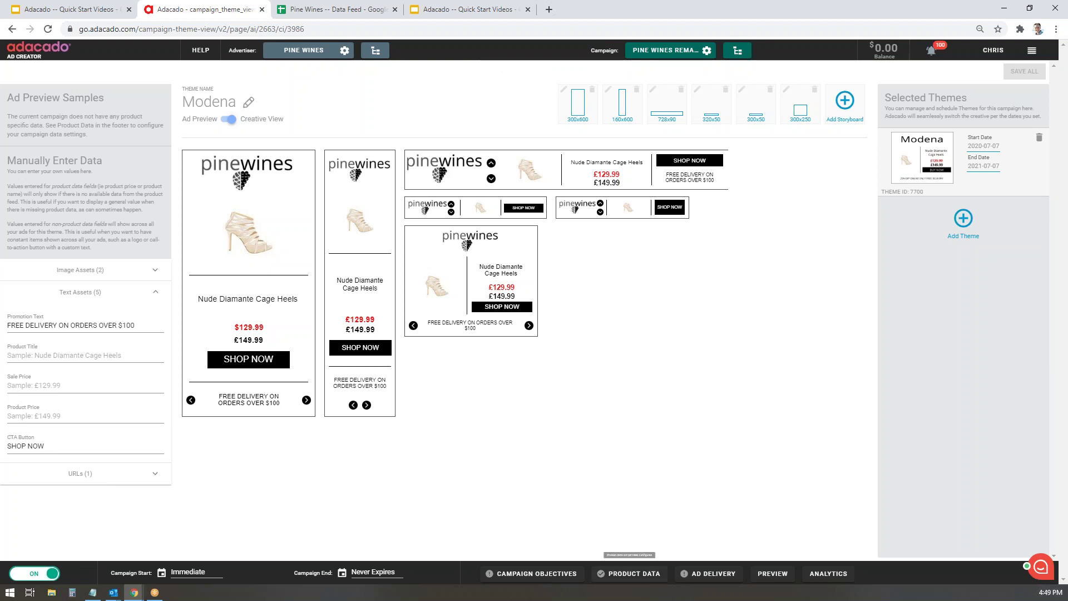
{"action": "left_click", "coordinate": [772, 573]}
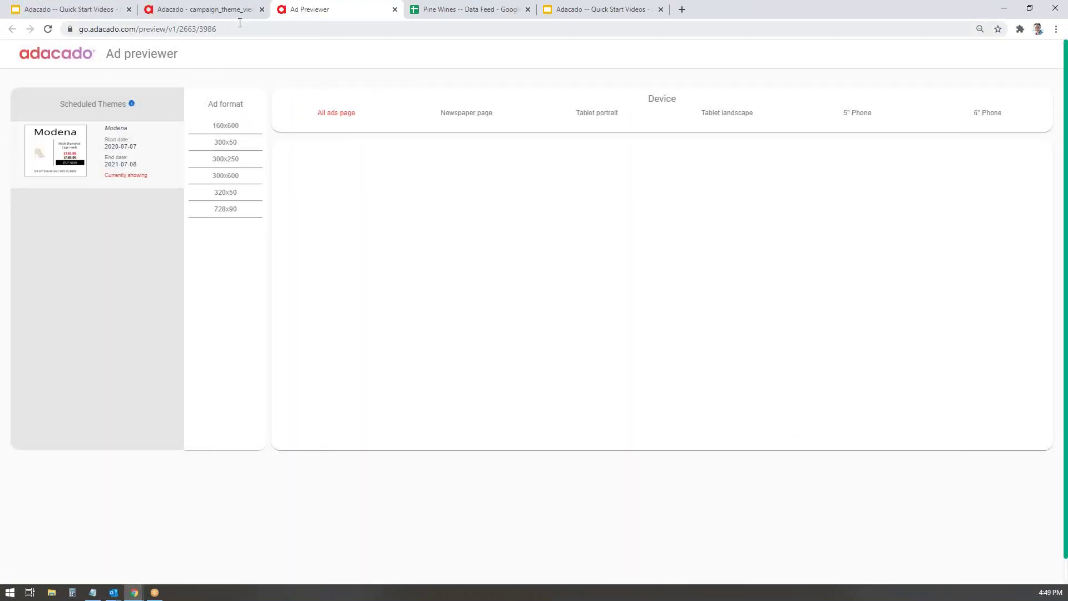
{"action": "left_click", "coordinate": [47, 29]}
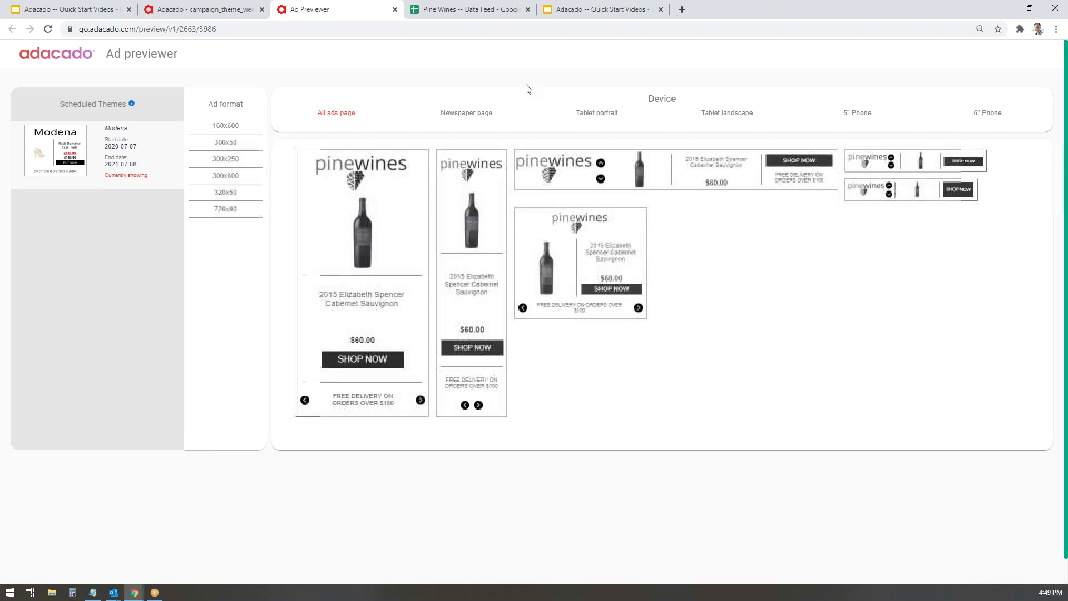
- Switch to the "Adacado -- Quick Start Videos" presentation in Google Slides and present the Congratulations slide
{"action": "left_click", "coordinate": [562, 10]}
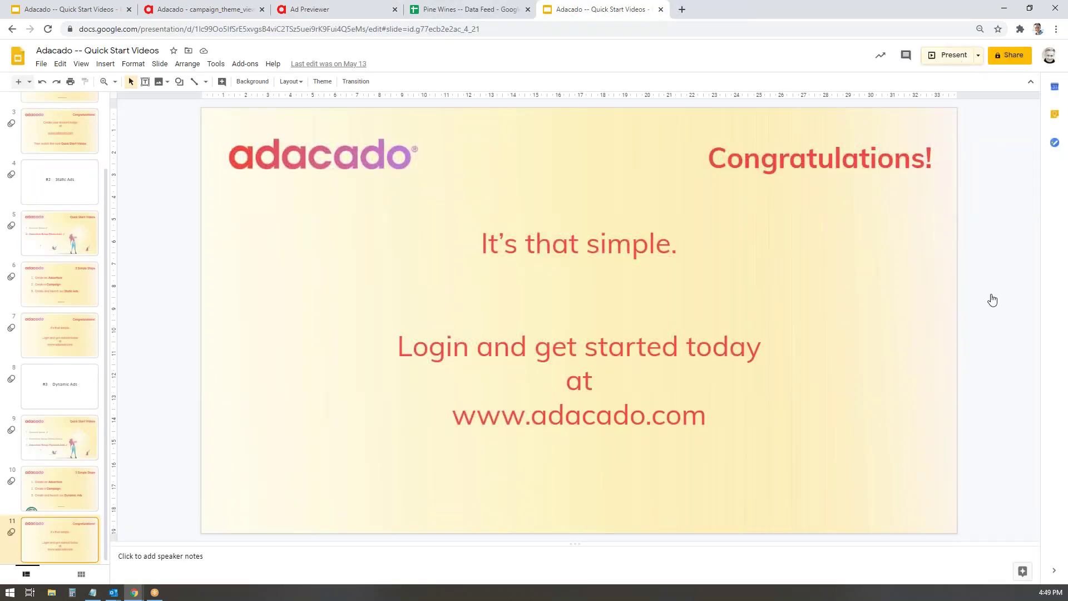
{"action": "left_click", "coordinate": [954, 56]}
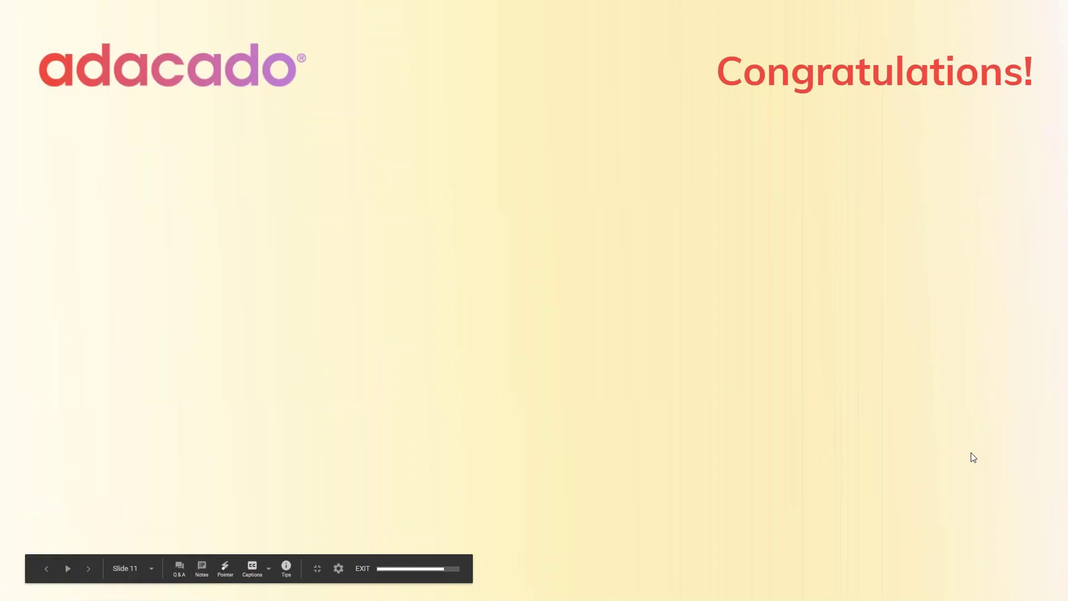